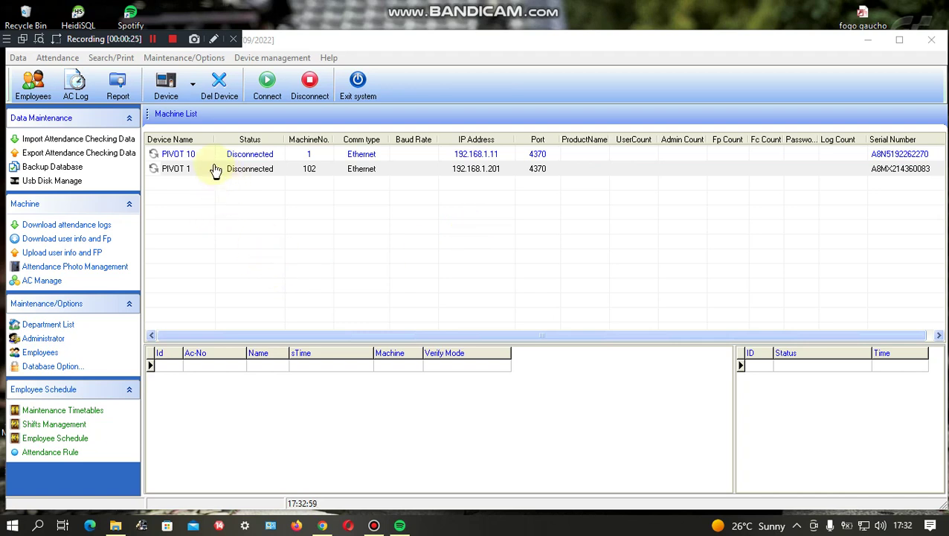
# Step: Compare the status, machine number and IP address of the PIVOT 10 and PIVOT 1 devices in the machine list
pyautogui.click(266, 157)
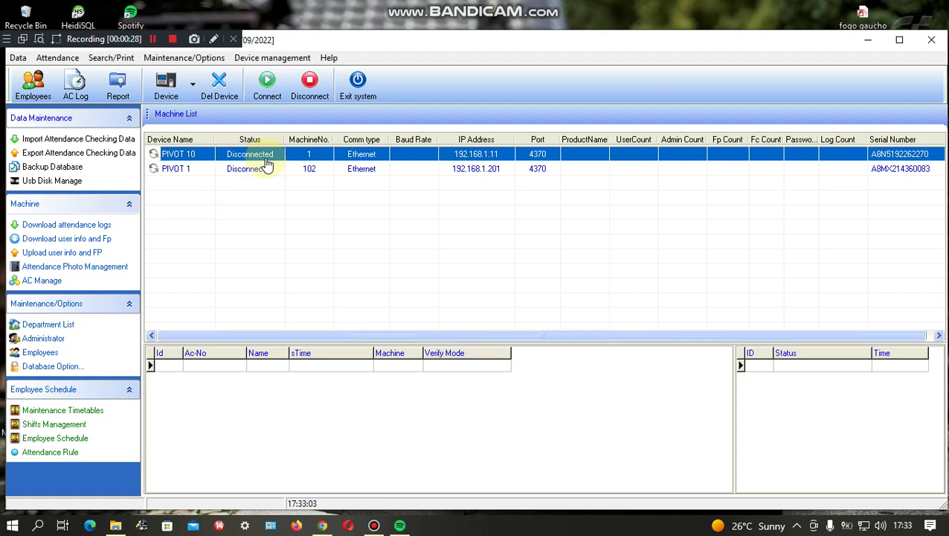
pyautogui.click(270, 170)
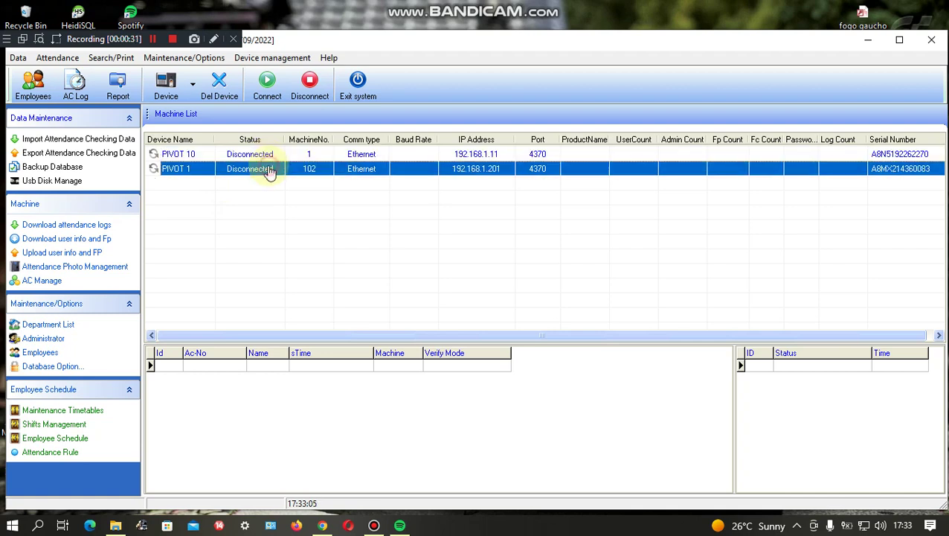
pyautogui.press('Up')
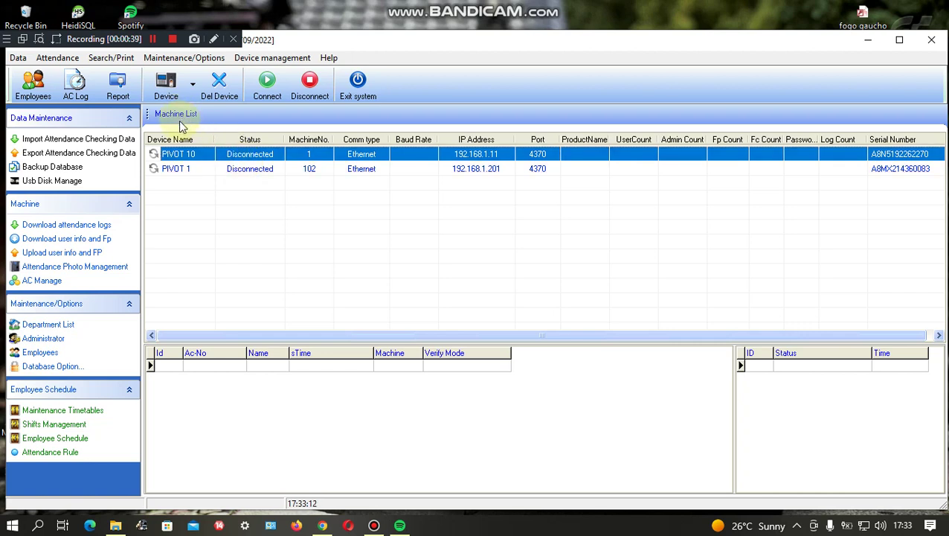
pyautogui.click(248, 170)
pyautogui.click(269, 154)
pyautogui.click(473, 171)
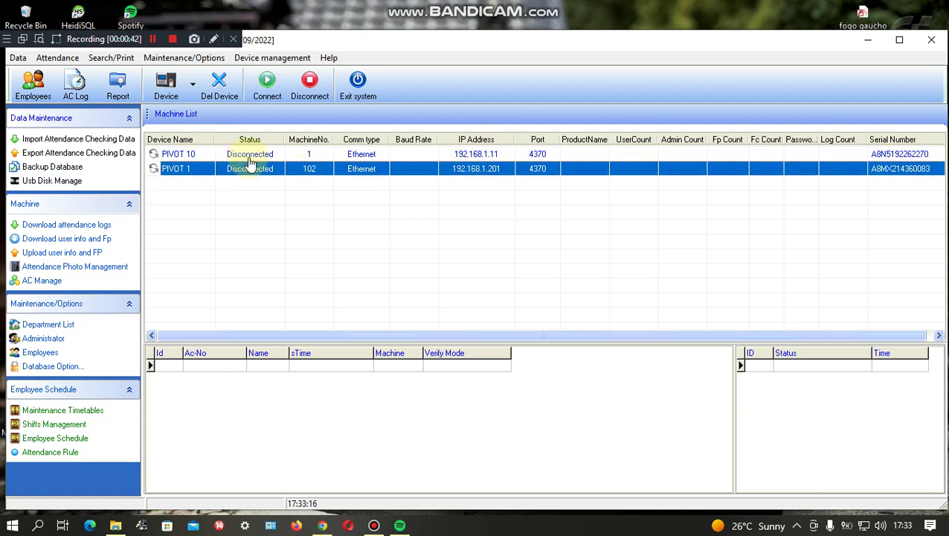
pyautogui.click(479, 157)
pyautogui.click(475, 168)
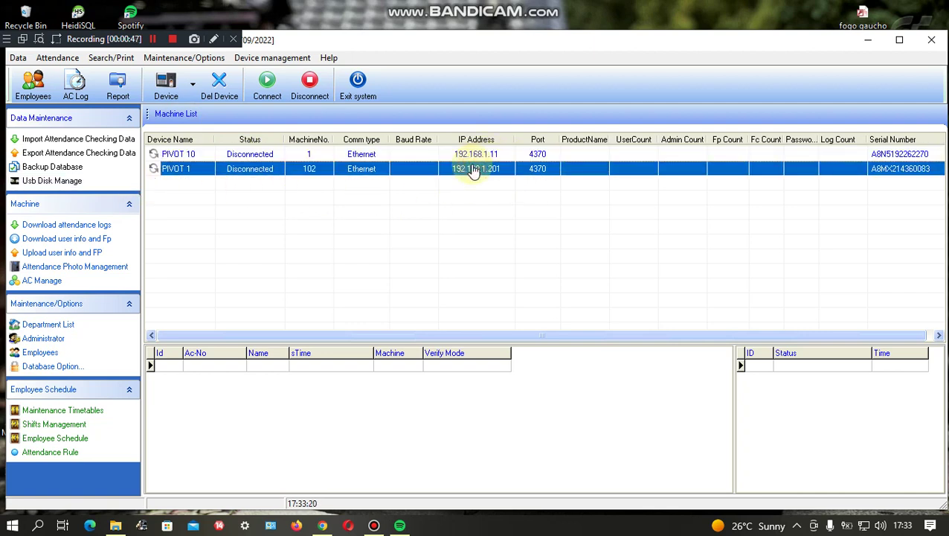
pyautogui.click(314, 154)
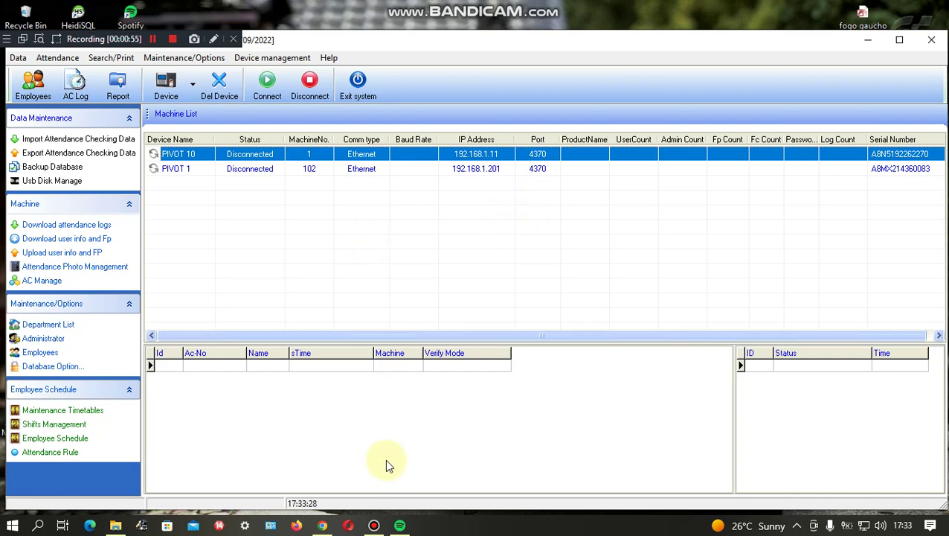
# Step: Switch to the Bulk SMS ChapChap site in Chrome and sign in with the prefilled login details
pyautogui.click(322, 527)
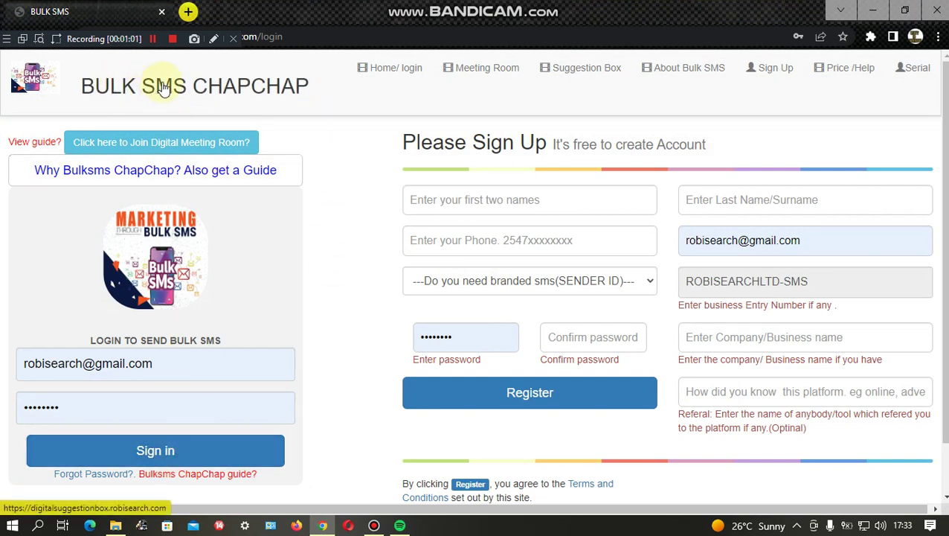
pyautogui.click(192, 457)
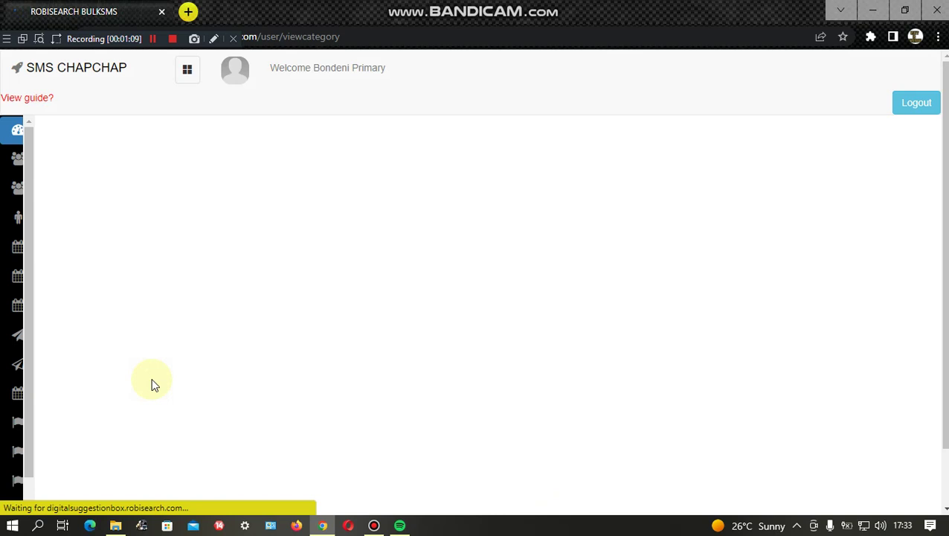
# Step: Review the category/group list, checking the group names and their check-in and check-out times
pyautogui.click(618, 240)
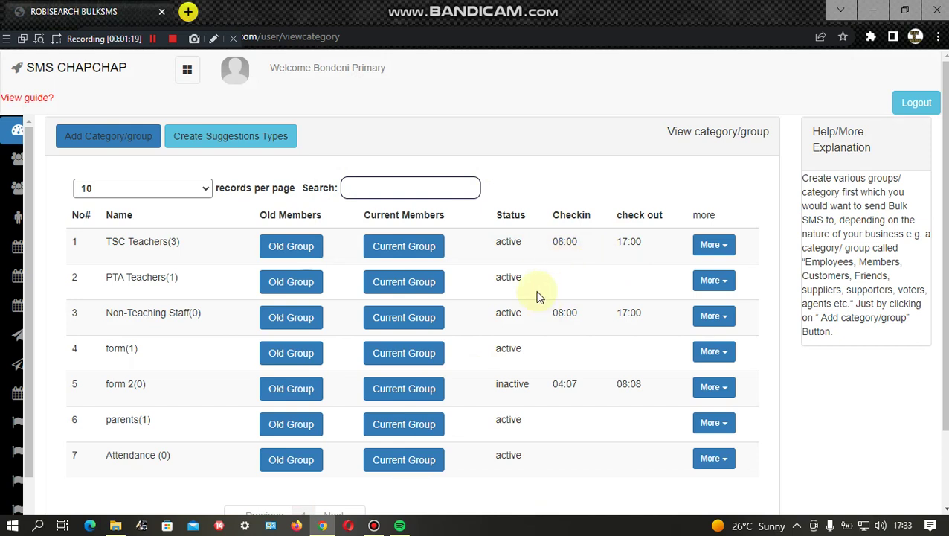
pyautogui.moveTo(38, 160)
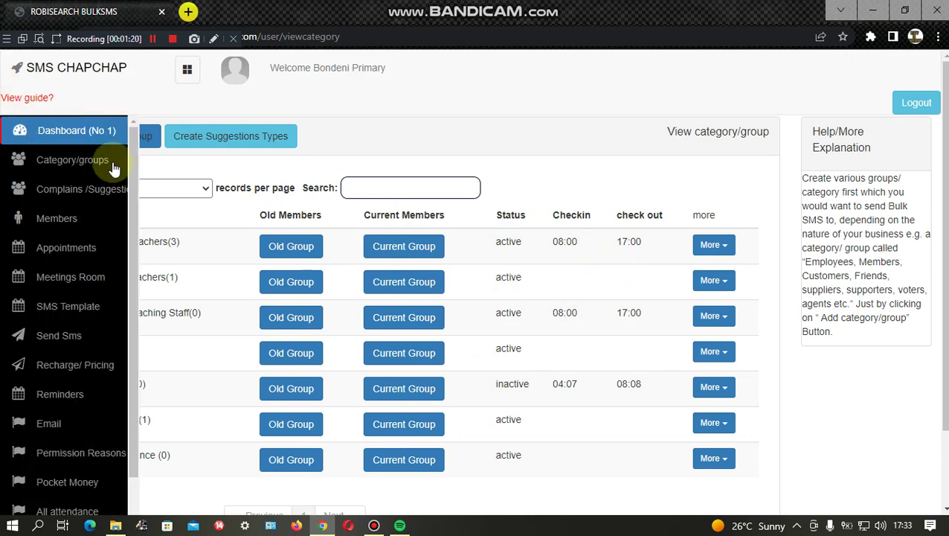
pyautogui.click(46, 160)
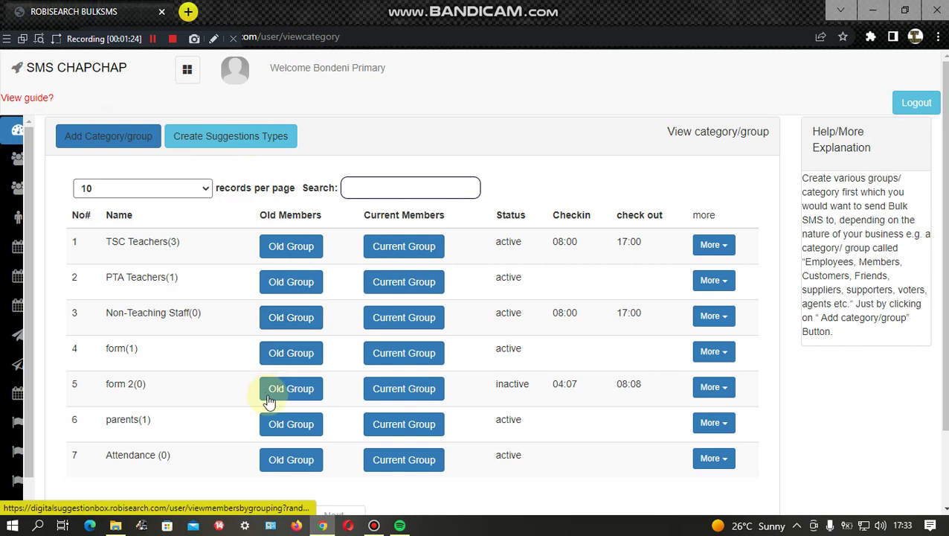
pyautogui.click(157, 355)
pyautogui.click(158, 381)
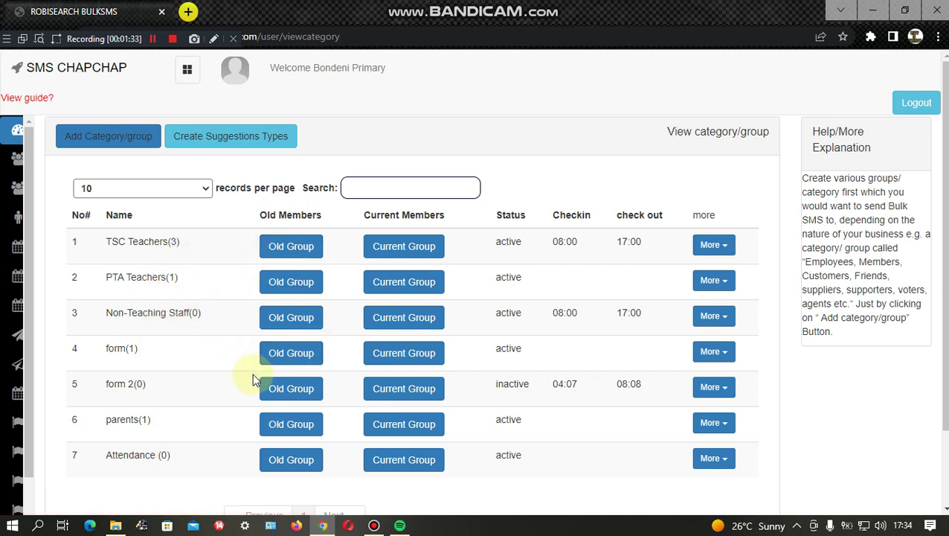
# Step: Open the members list and examine the Customer Care member's last name and phone number
pyautogui.moveTo(117, 186)
pyautogui.click(78, 218)
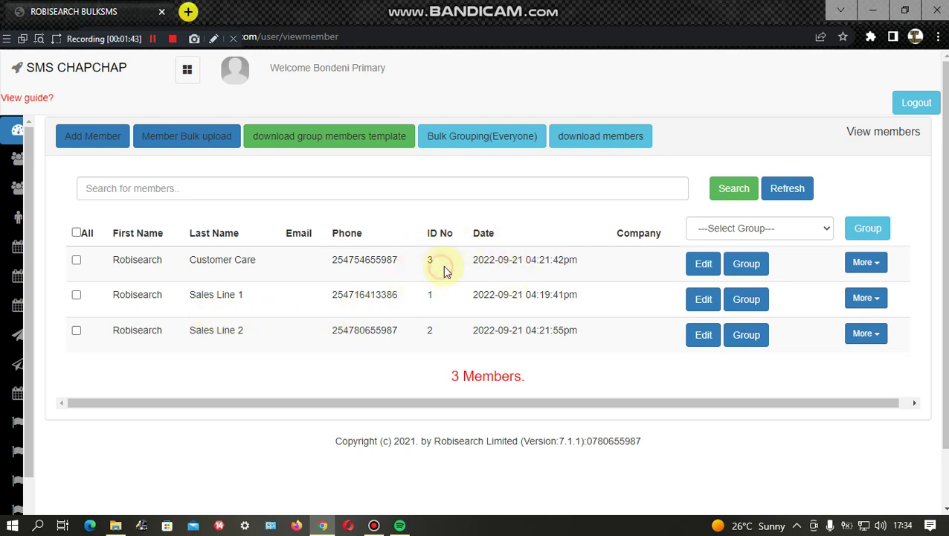
pyautogui.click(366, 259)
pyautogui.doubleClick(199, 259)
pyautogui.click(217, 254)
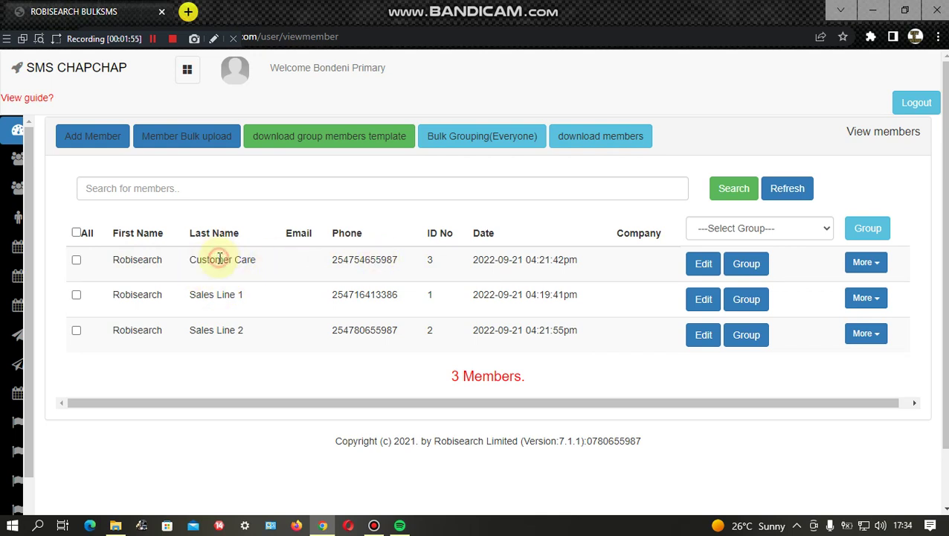
pyautogui.doubleClick(377, 265)
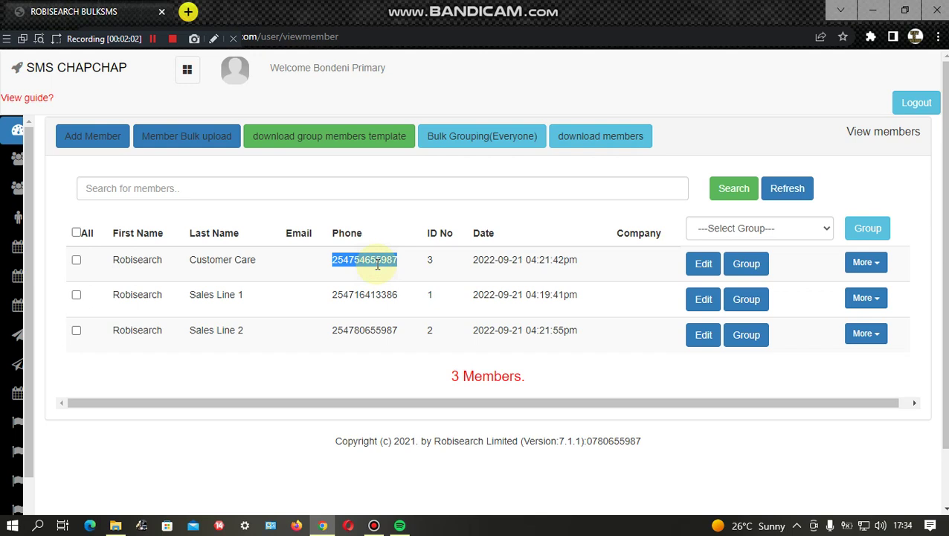
pyautogui.click(268, 261)
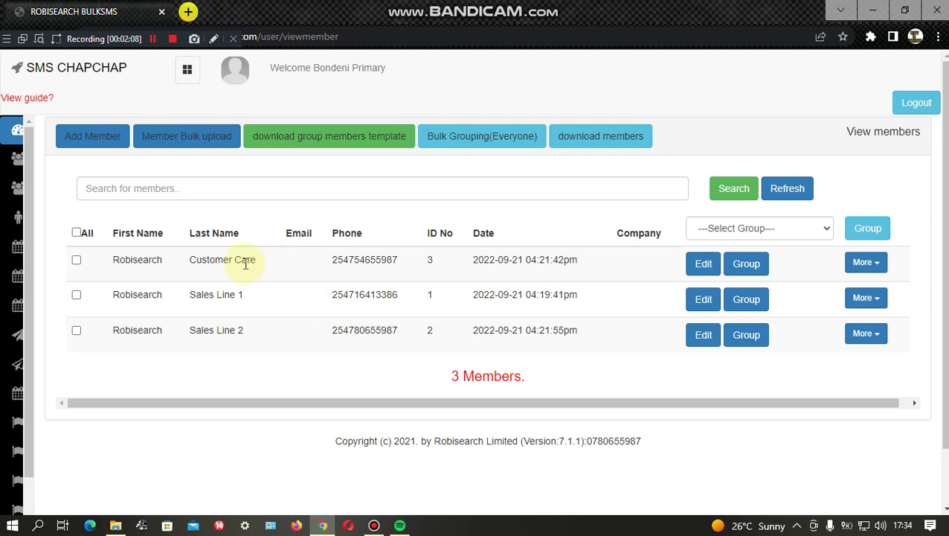
# Step: Open the permission reasons list and view the actions available for the CHECK IN reason
pyautogui.moveTo(137, 302)
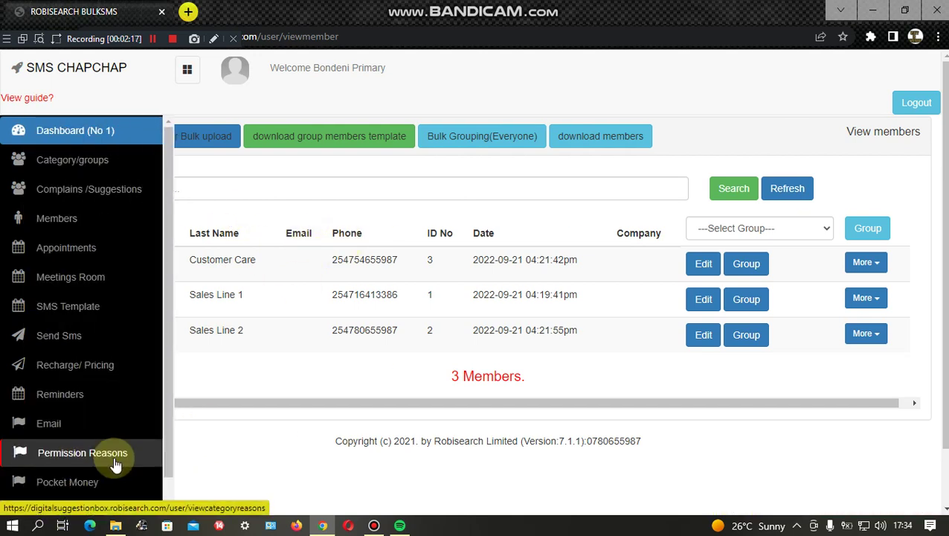
pyautogui.click(115, 463)
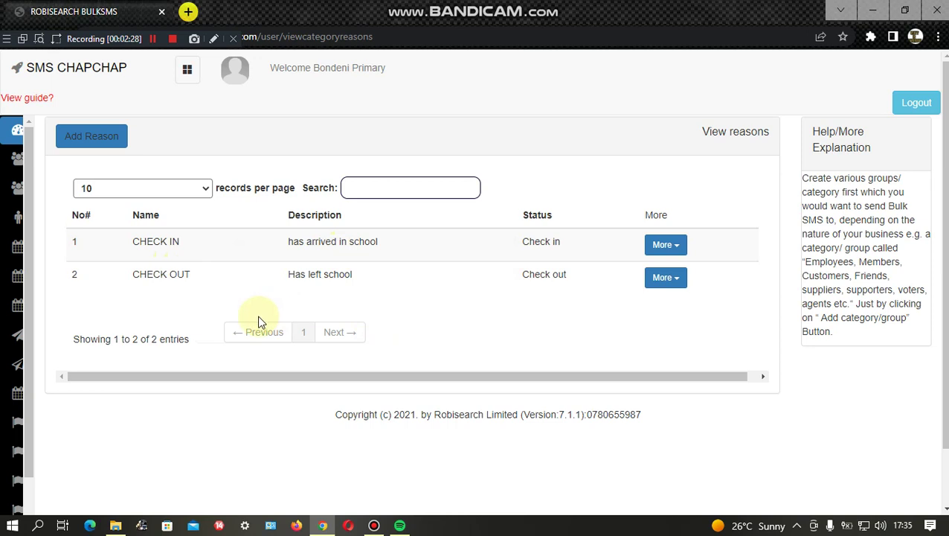
pyautogui.click(101, 140)
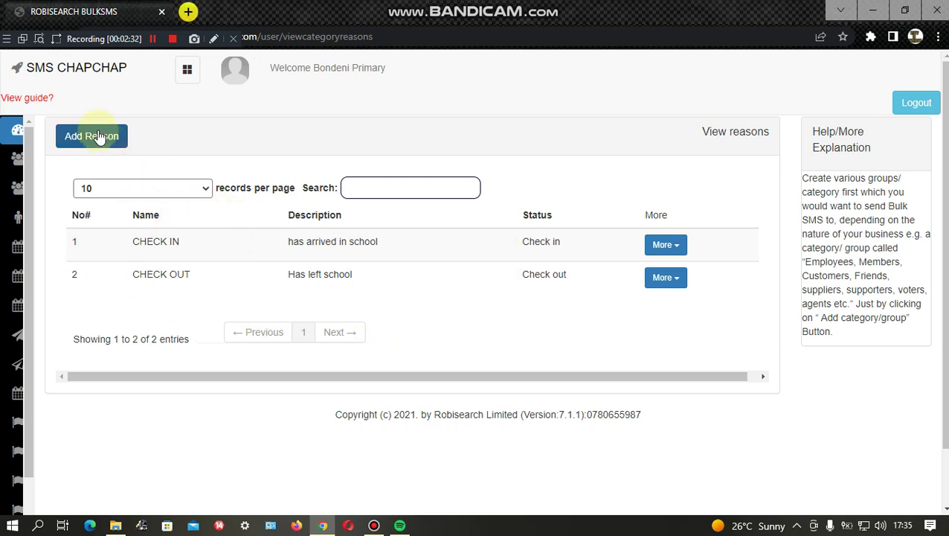
pyautogui.click(659, 246)
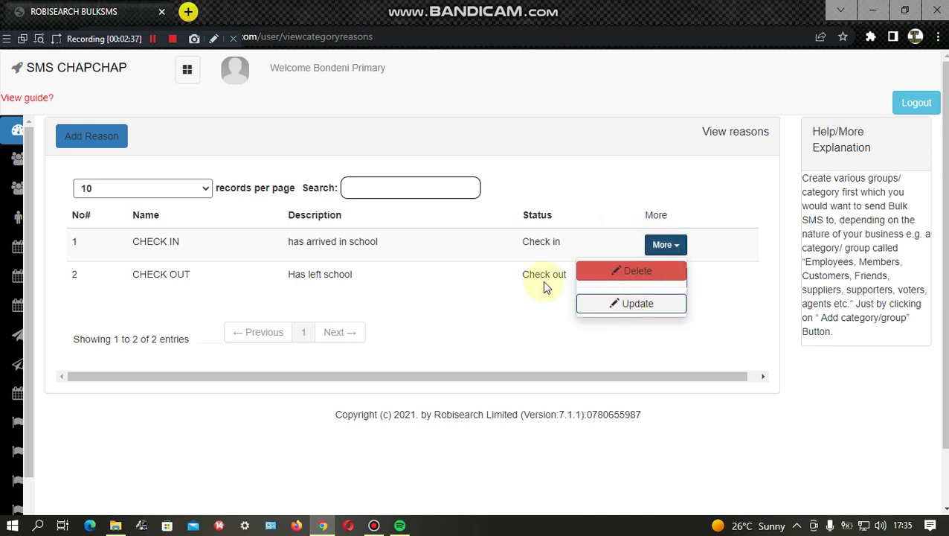
pyautogui.click(480, 257)
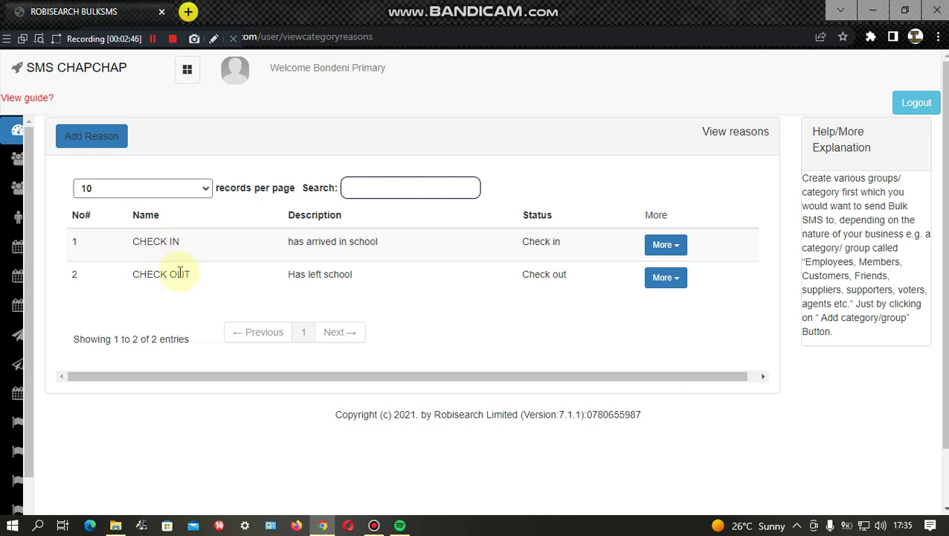
# Step: Read the descriptions of the CHECK IN and CHECK OUT permission reasons
pyautogui.tripleClick(331, 241)
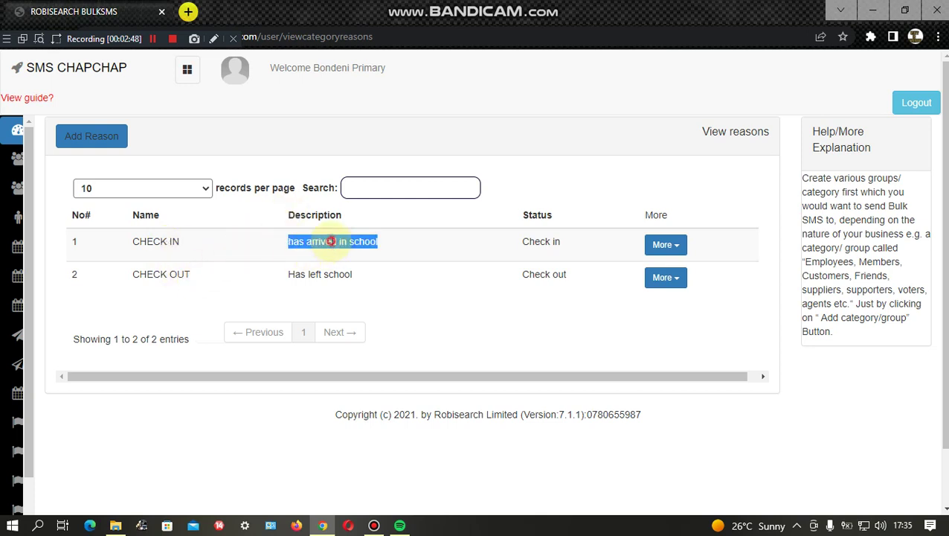
pyautogui.click(332, 241)
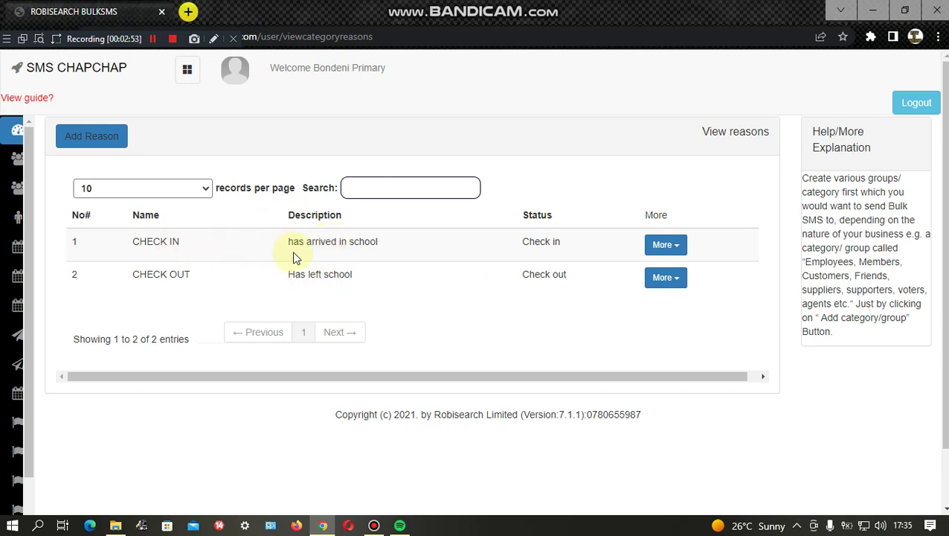
pyautogui.tripleClick(299, 272)
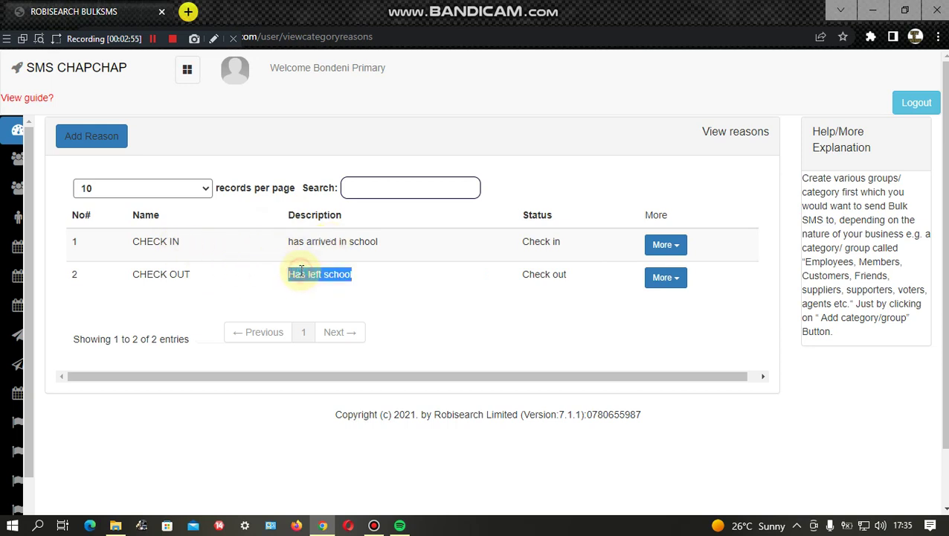
pyautogui.click(262, 278)
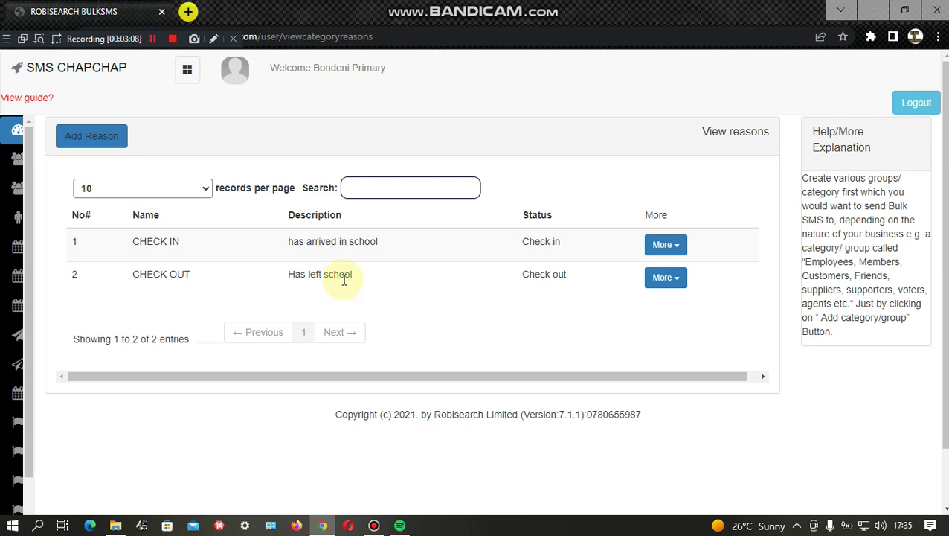
# Step: Open the all-attendance page and examine the logged entry's name, admission/ID number and phone number
pyautogui.moveTo(3, 506)
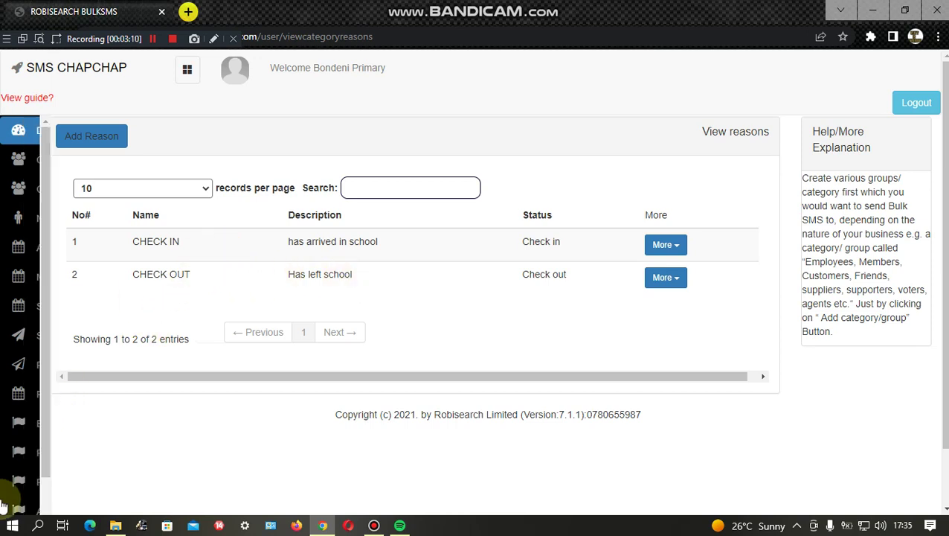
pyautogui.scroll(-2, 55, 476)
pyautogui.click(70, 453)
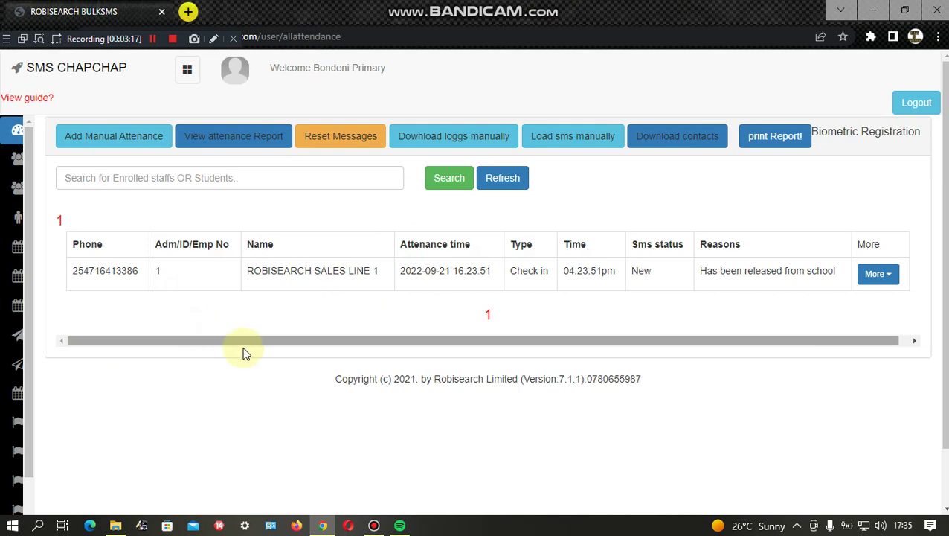
pyautogui.tripleClick(328, 274)
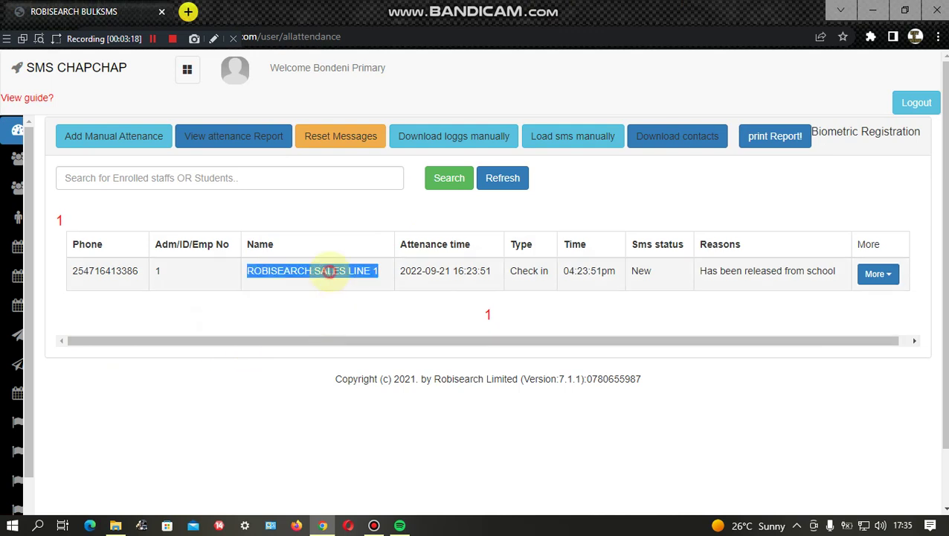
pyautogui.doubleClick(170, 273)
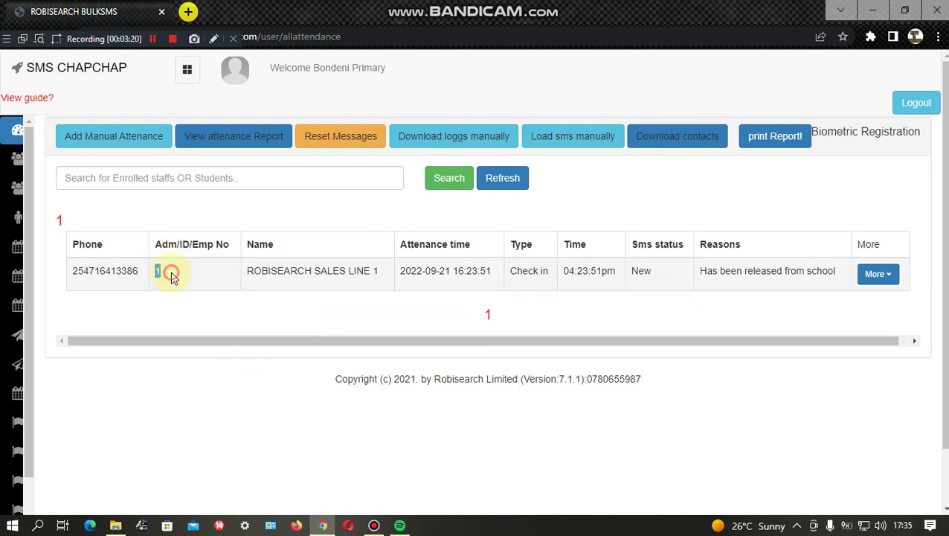
pyautogui.doubleClick(96, 270)
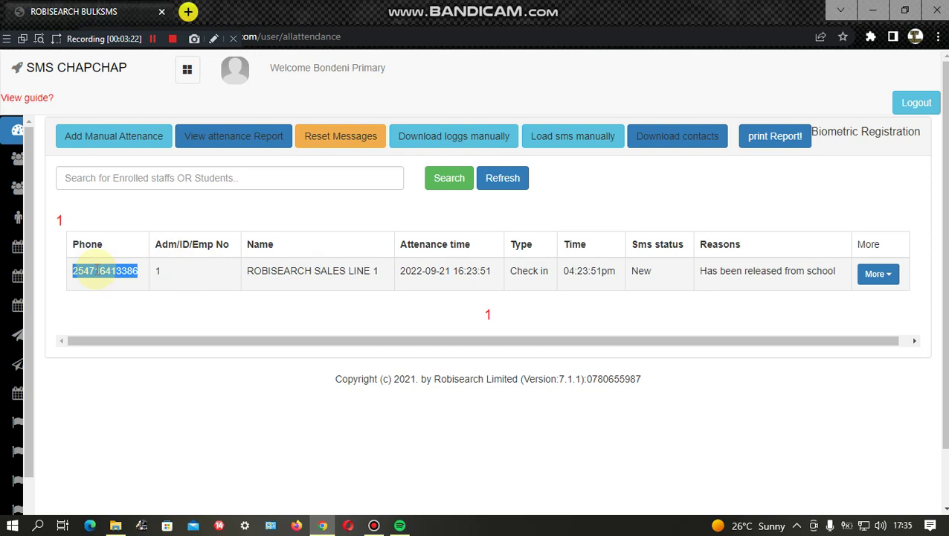
# Step: Examine the attendance entry's attendance time, check type, reason and SMS status
pyautogui.click(422, 272)
pyautogui.doubleClick(458, 272)
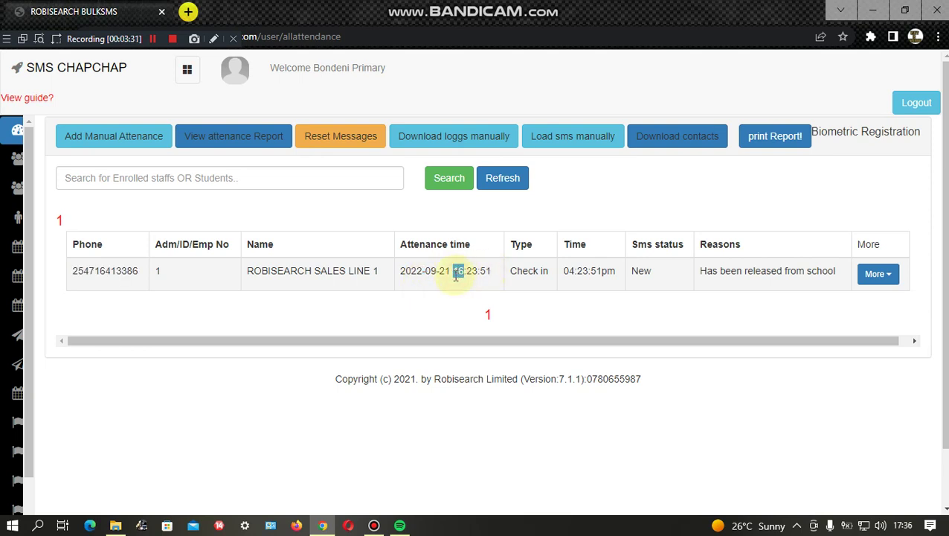
pyautogui.click(536, 271)
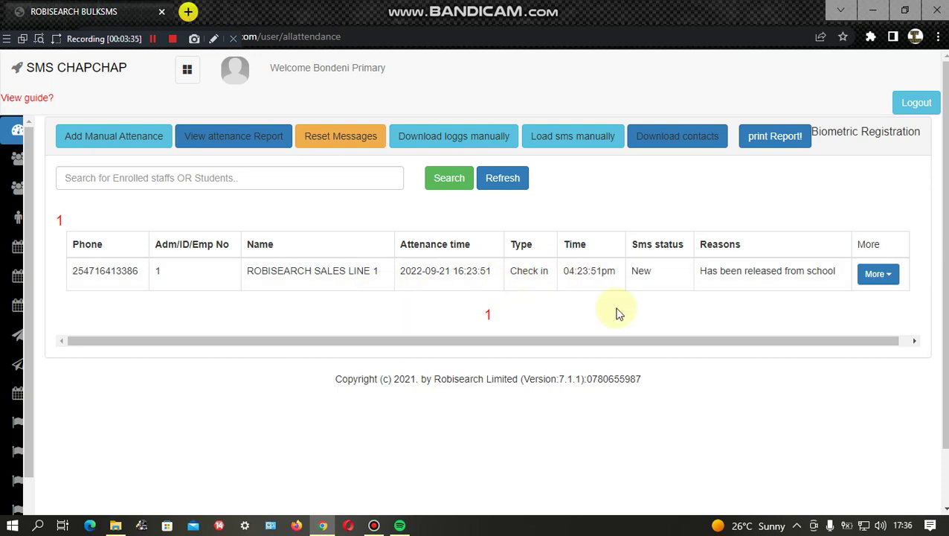
pyautogui.click(748, 273)
pyautogui.tripleClick(747, 273)
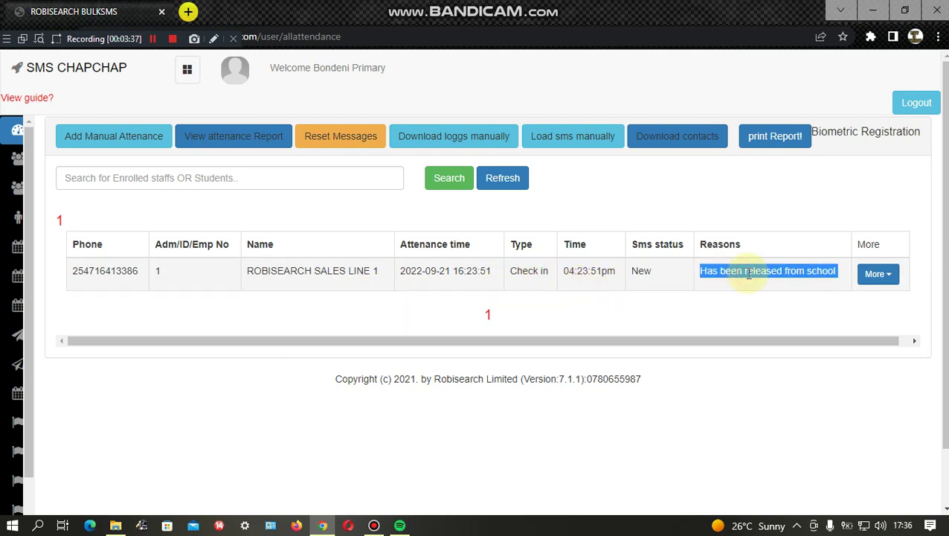
pyautogui.click(749, 273)
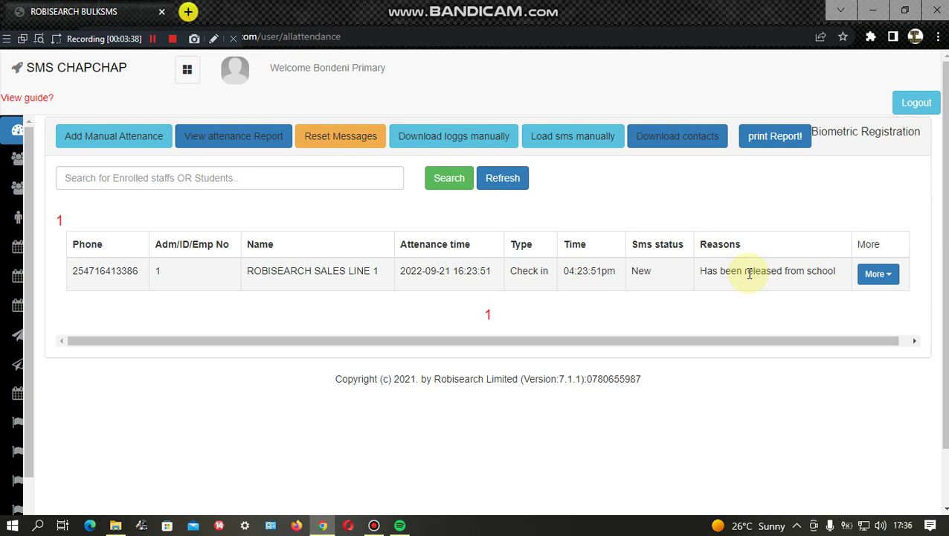
pyautogui.click(648, 272)
pyautogui.doubleClick(648, 272)
pyautogui.click(648, 271)
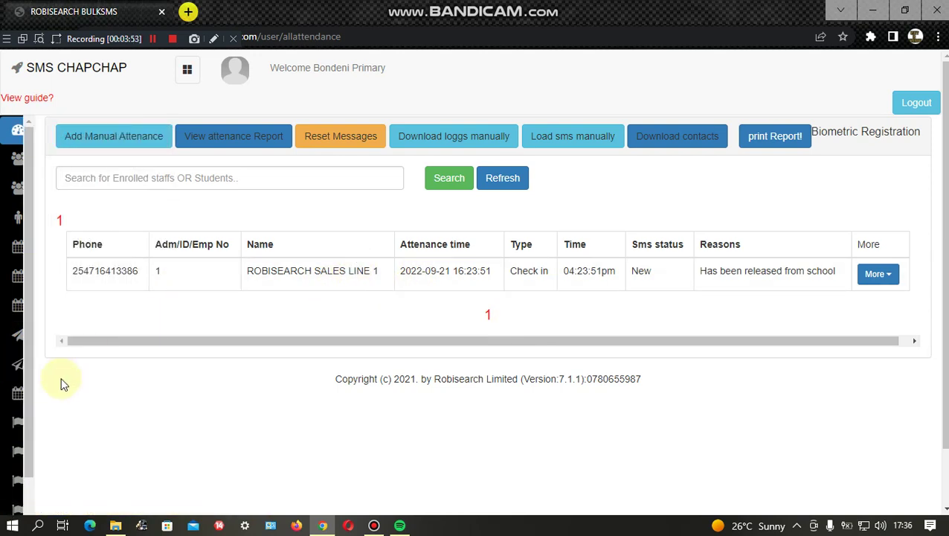
# Step: Open the sent SMS list and examine the recipient name and contact number of the newest message
pyautogui.moveTo(4, 367)
pyautogui.click(58, 336)
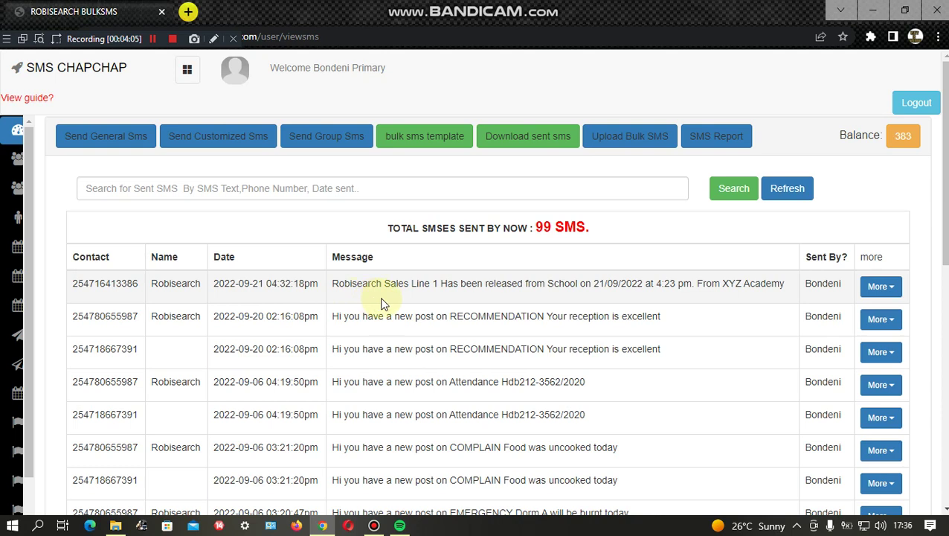
pyautogui.moveTo(333, 284); pyautogui.dragTo(430, 287)
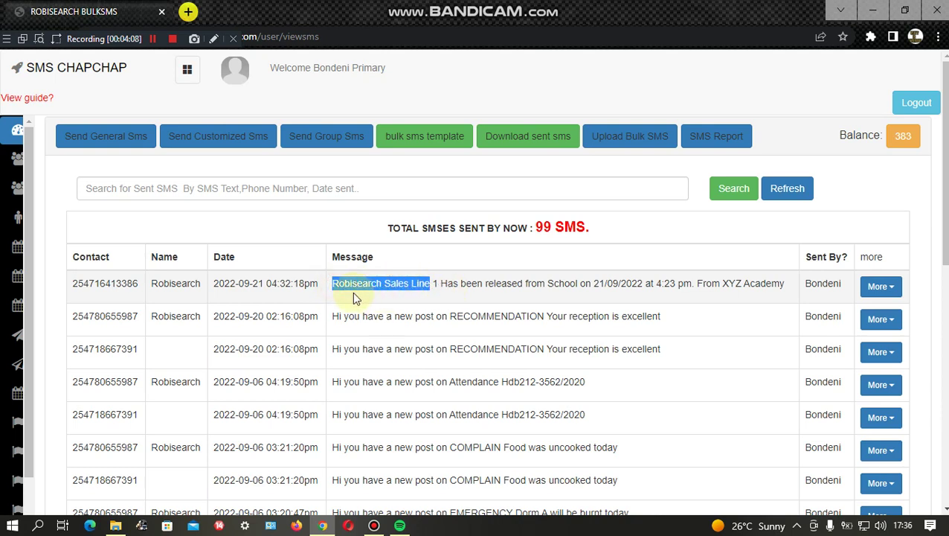
pyautogui.click(438, 283)
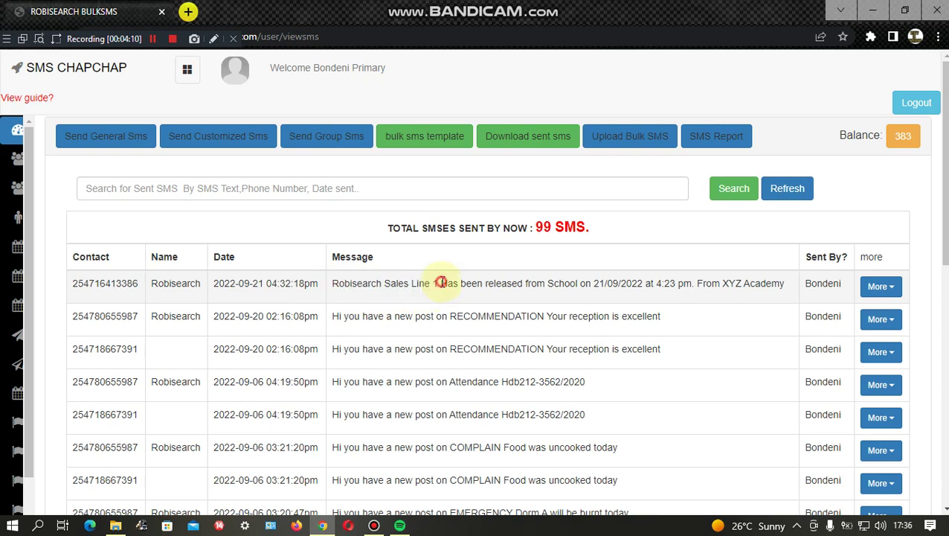
pyautogui.moveTo(439, 283); pyautogui.dragTo(323, 290)
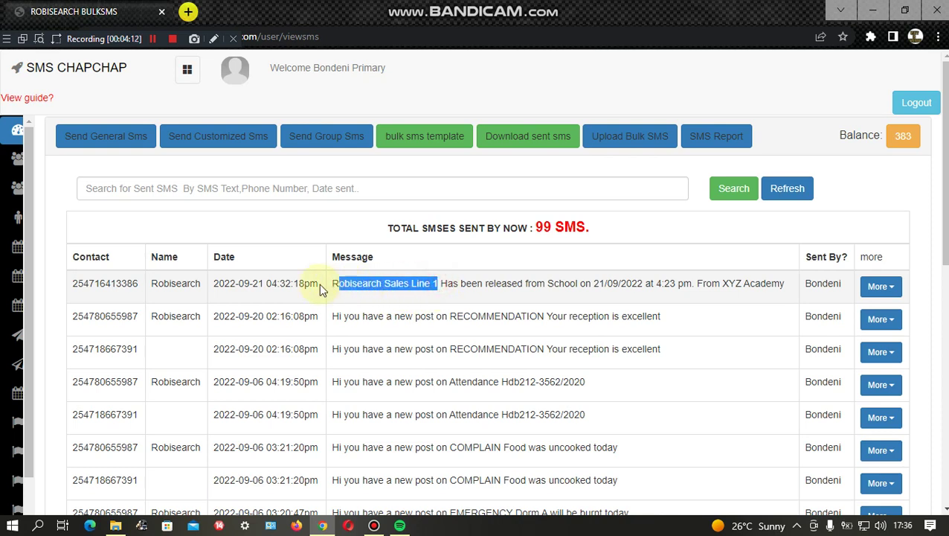
pyautogui.click(88, 286)
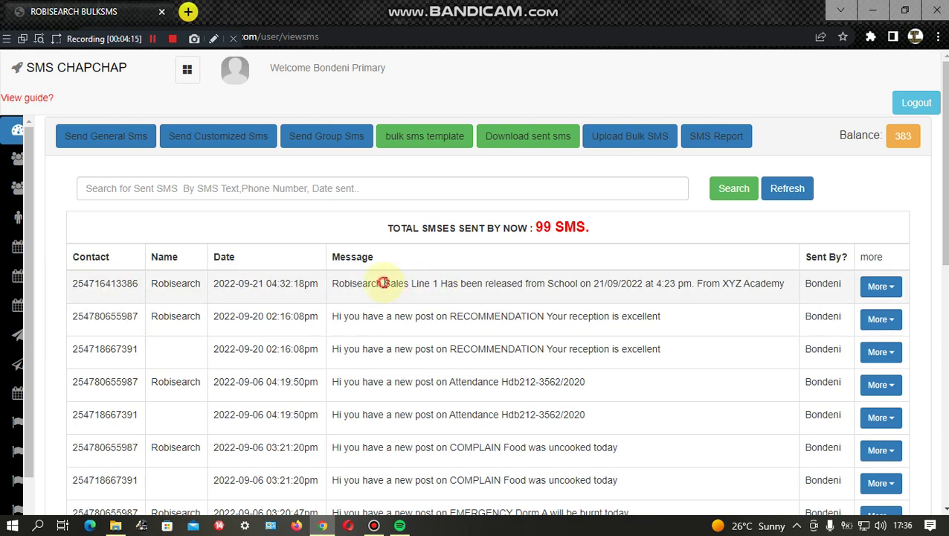
pyautogui.doubleClick(123, 280)
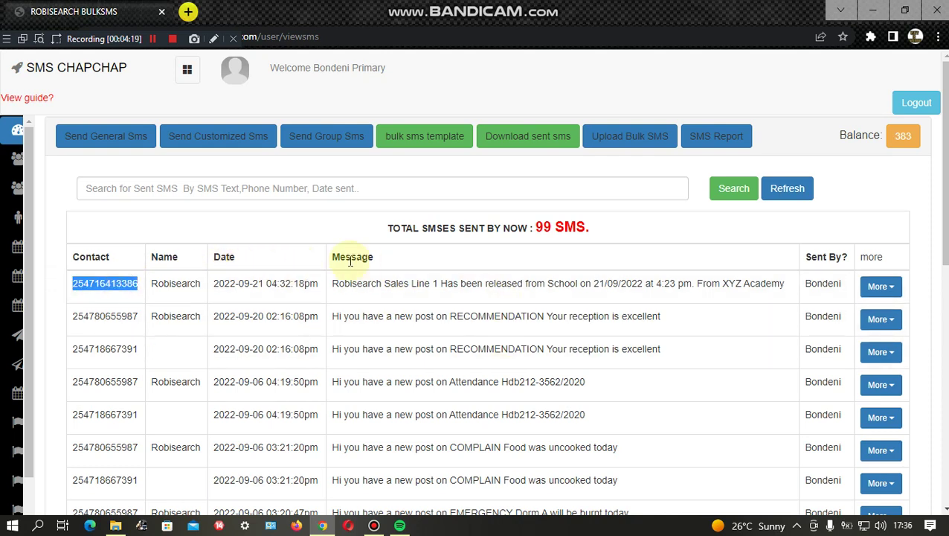
# Step: Read the newest sent message's full text, including its release reason, date, time and school name
pyautogui.moveTo(329, 283); pyautogui.dragTo(584, 294)
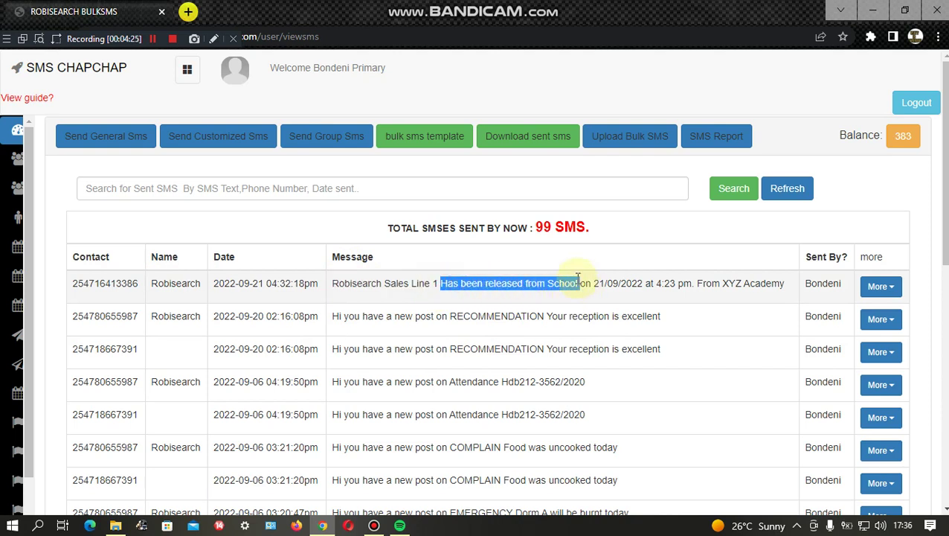
pyautogui.click(580, 285)
pyautogui.moveTo(580, 285); pyautogui.dragTo(791, 296)
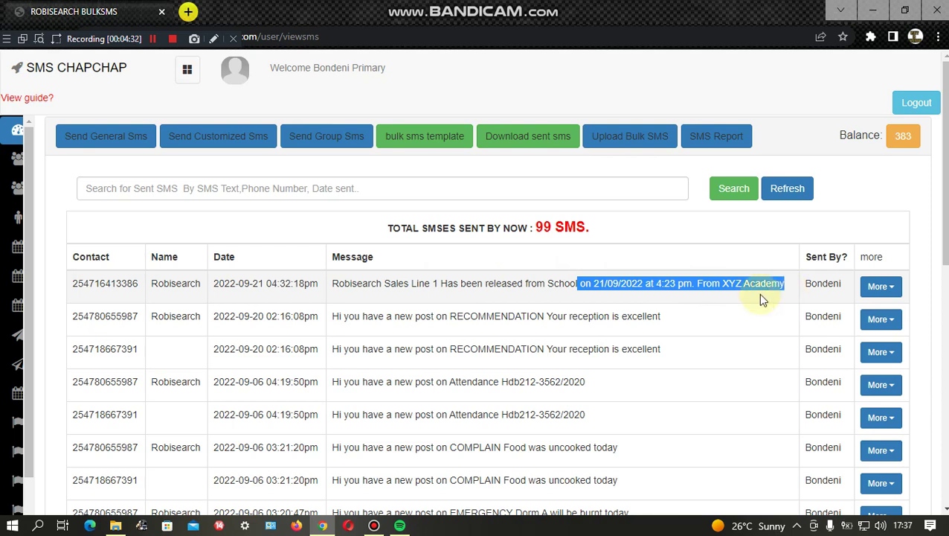
pyautogui.moveTo(390, 286); pyautogui.dragTo(604, 295)
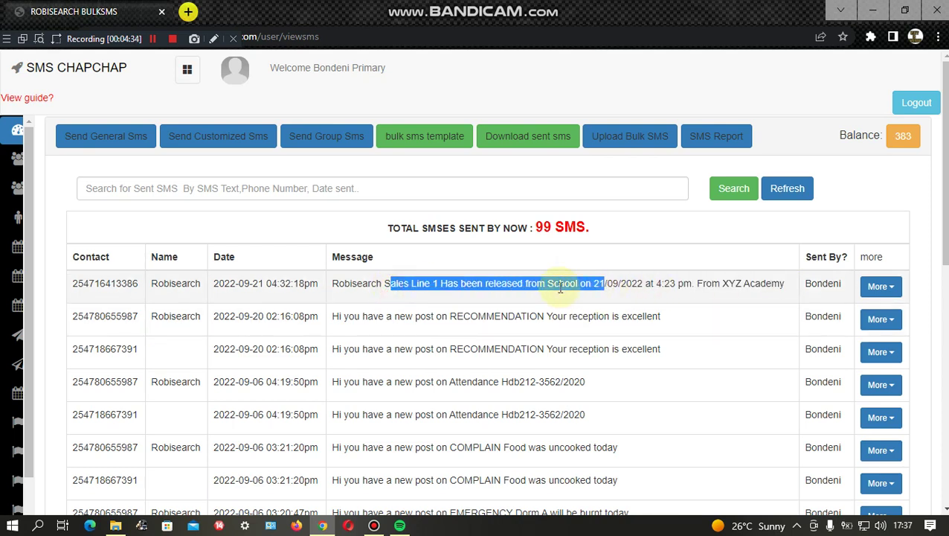
pyautogui.click(449, 295)
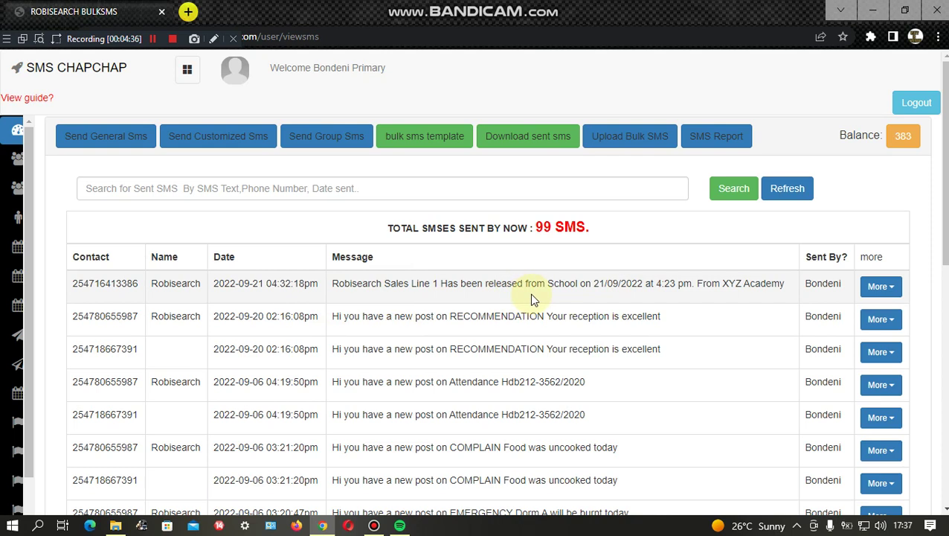
pyautogui.moveTo(328, 285); pyautogui.dragTo(791, 297)
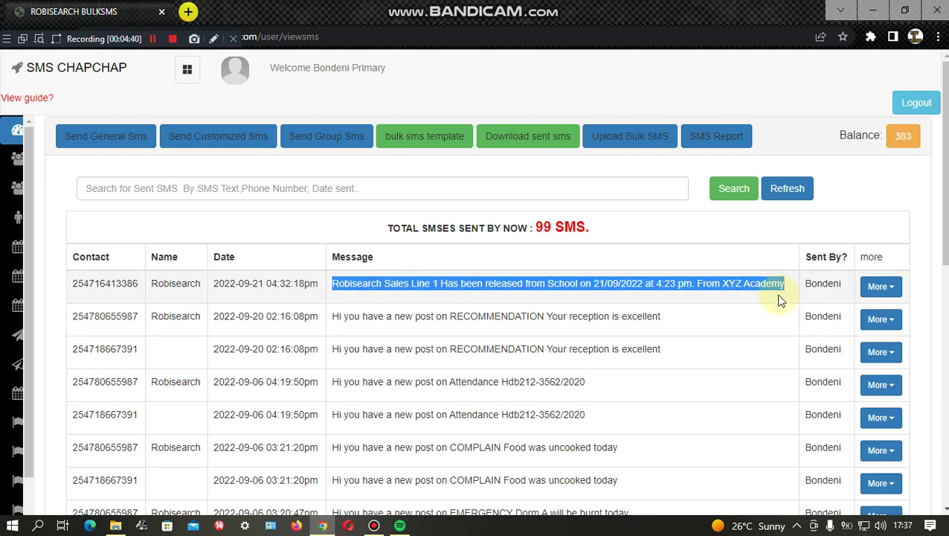
pyautogui.click(481, 285)
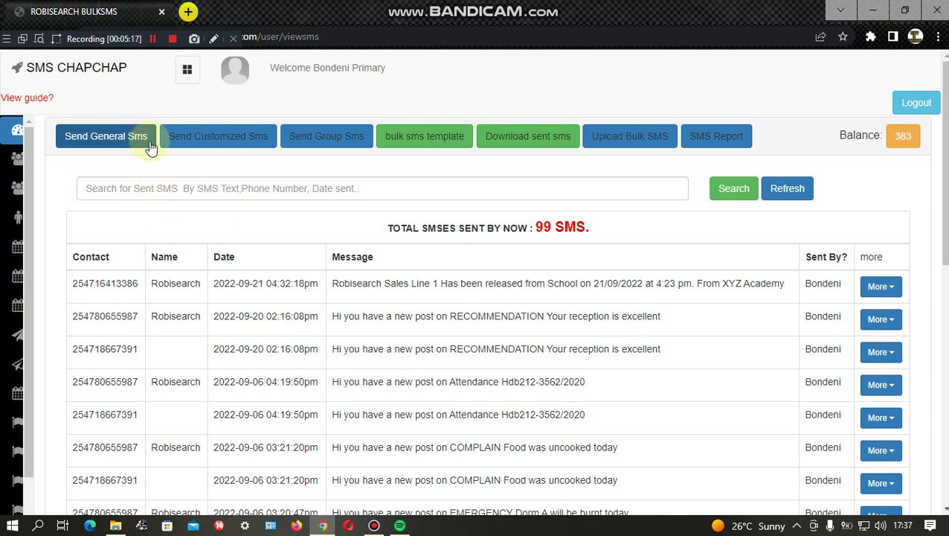
# Step: Inspect the contact and message fields of the general SMS form, and close it without sending anything
pyautogui.click(106, 138)
pyautogui.click(444, 132)
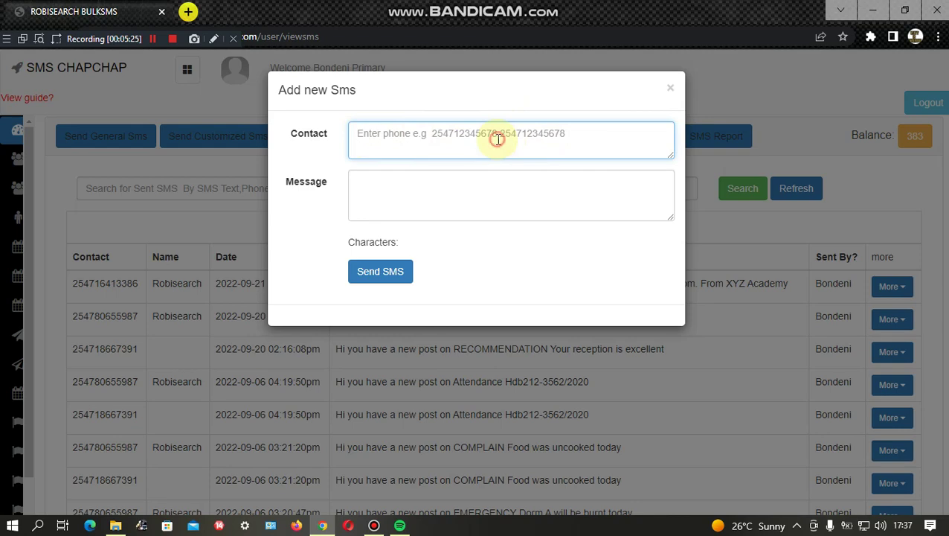
pyautogui.click(382, 192)
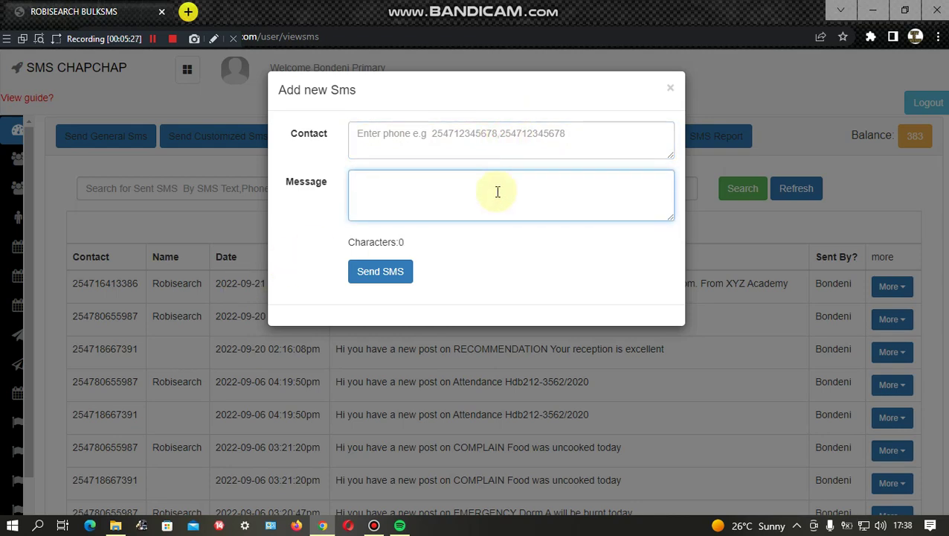
pyautogui.click(174, 259)
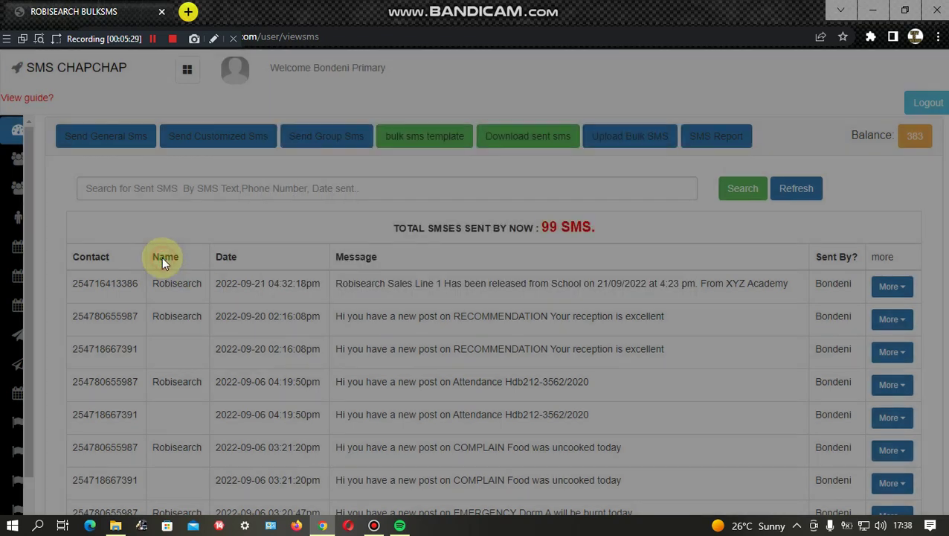
pyautogui.click(115, 137)
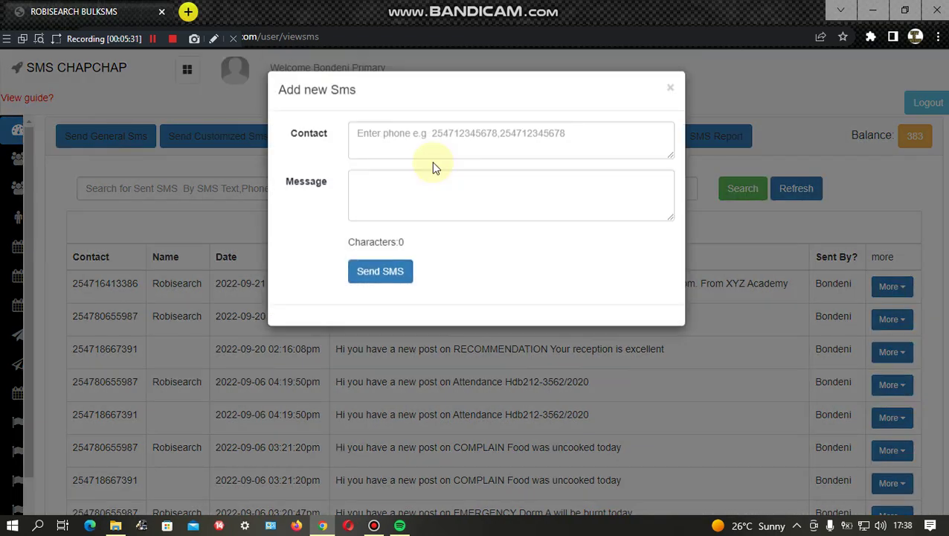
pyautogui.click(93, 154)
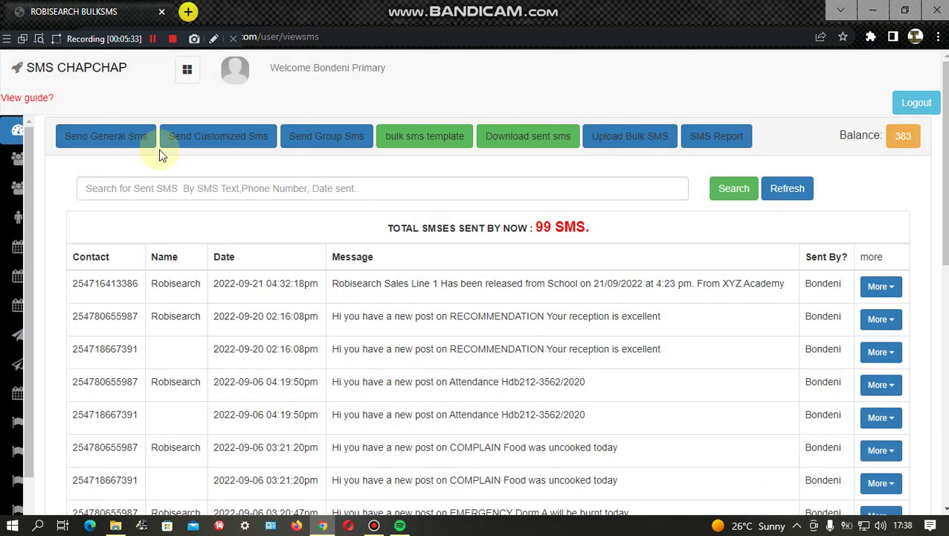
# Step: Try Robisearch Customer Care and Robisearch Sales Line 1 as receivers of a customized SMS, and close the form unsent
pyautogui.click(207, 135)
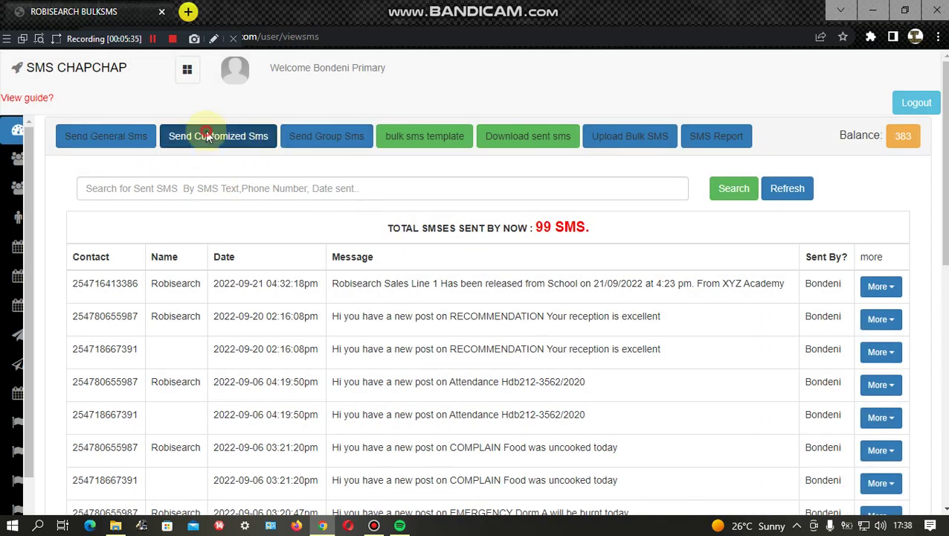
pyautogui.click(403, 133)
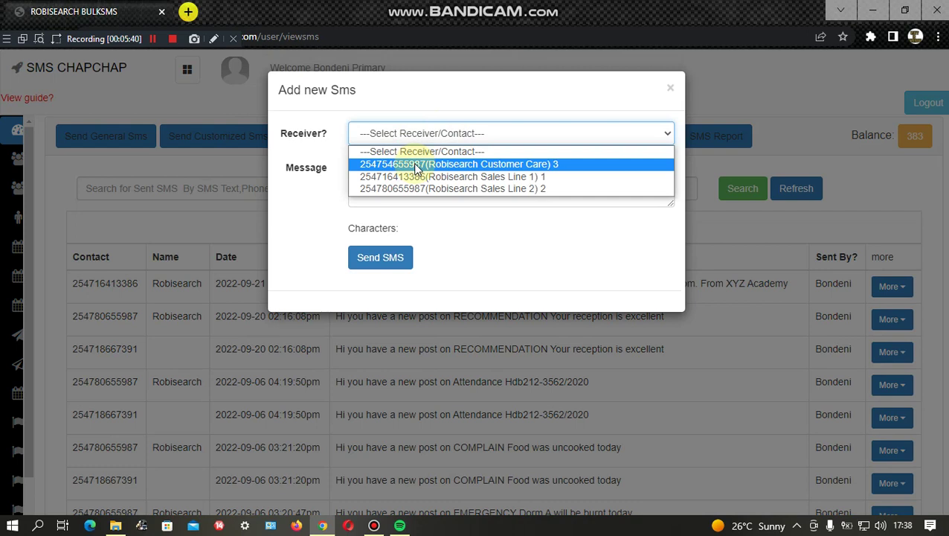
pyautogui.click(417, 165)
pyautogui.click(466, 184)
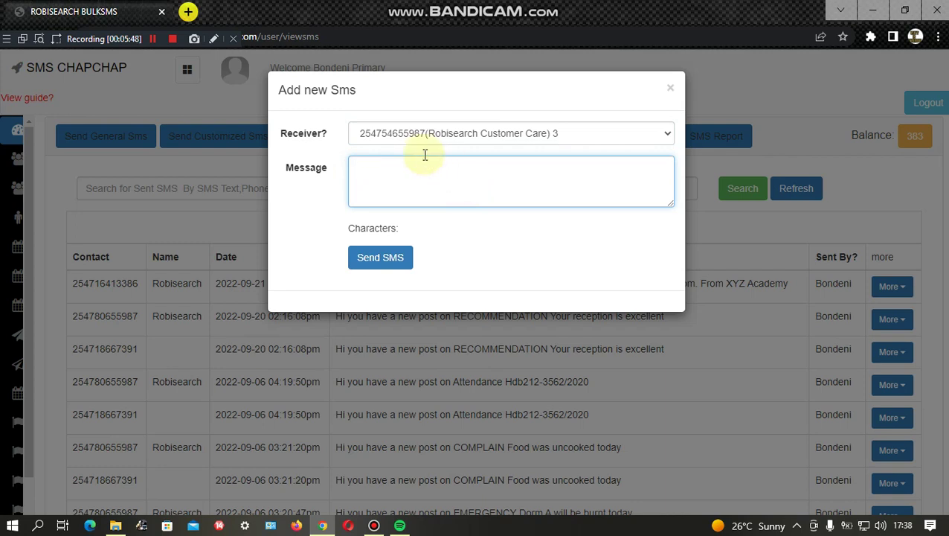
pyautogui.click(436, 131)
pyautogui.click(411, 178)
pyautogui.click(388, 178)
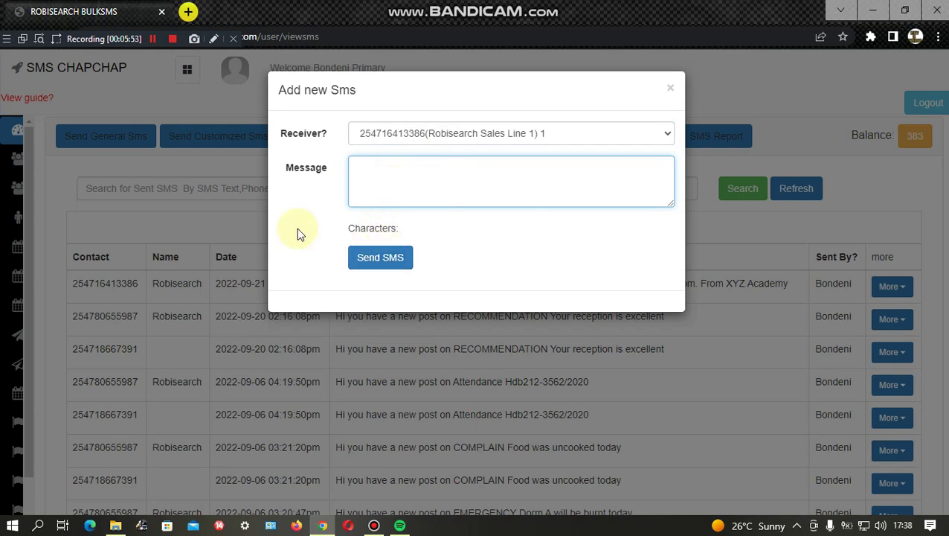
pyautogui.click(207, 156)
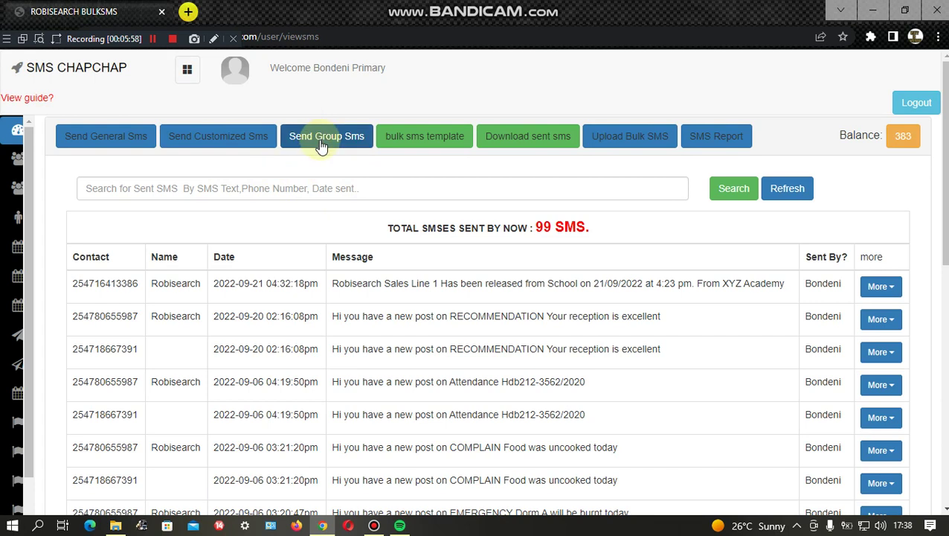
# Step: Start a group SMS with form 2 as the group, review the other available groups, and close the form unsent
pyautogui.moveTo(60, 190)
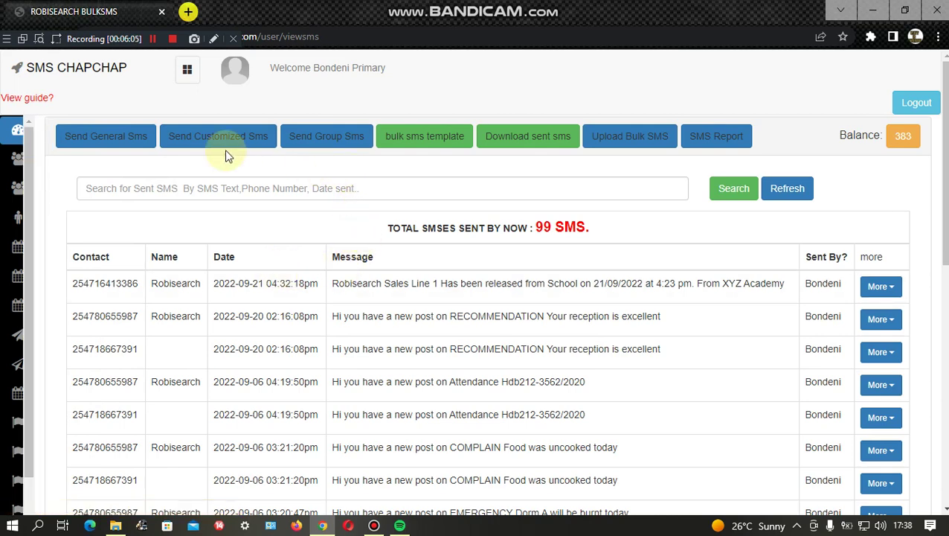
pyautogui.click(311, 137)
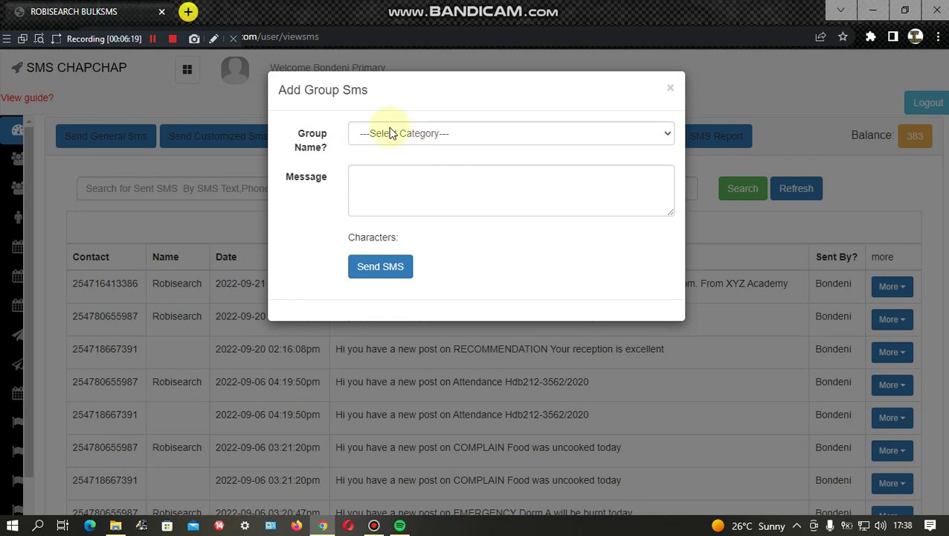
pyautogui.click(385, 135)
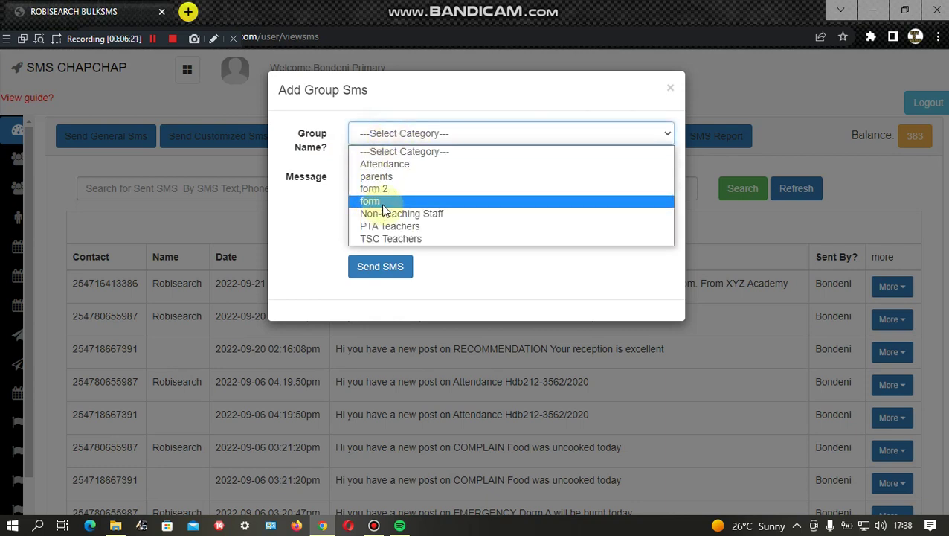
pyautogui.click(383, 190)
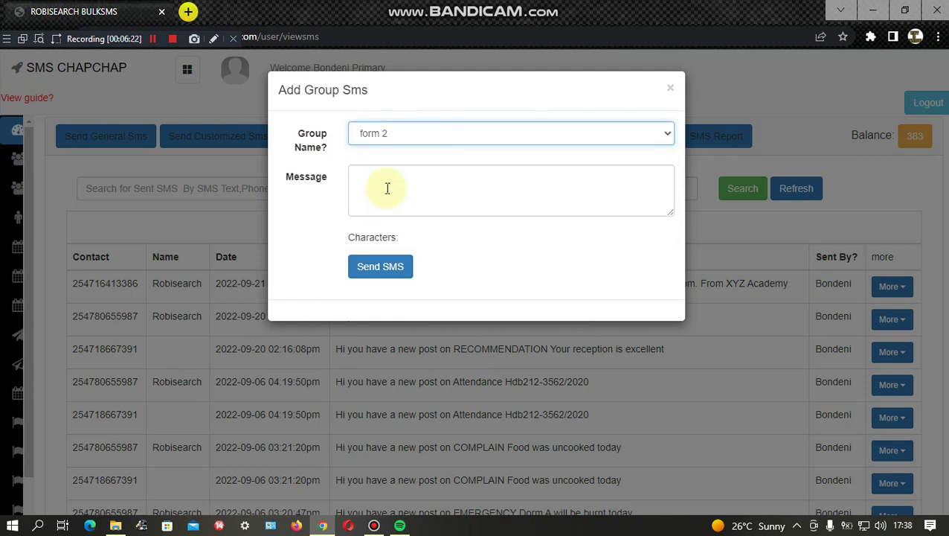
pyautogui.click(387, 196)
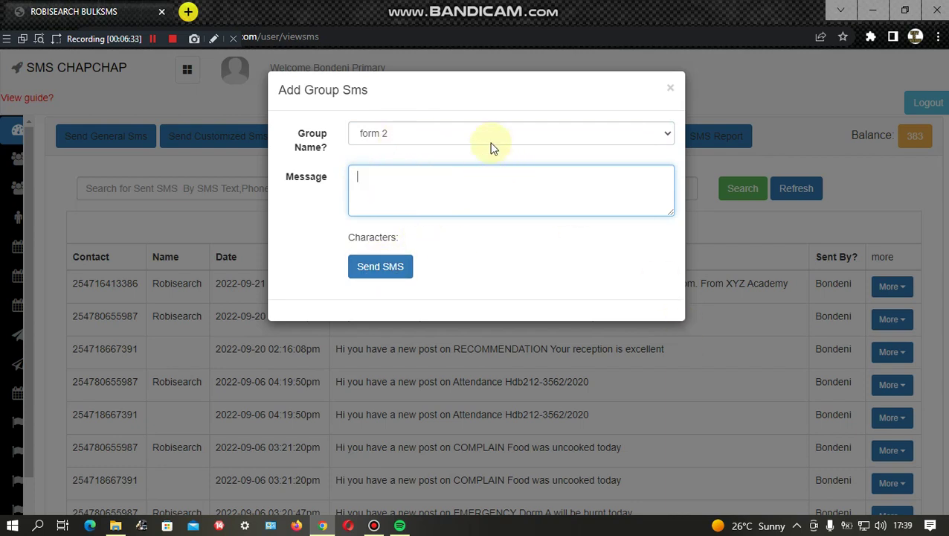
pyautogui.click(408, 136)
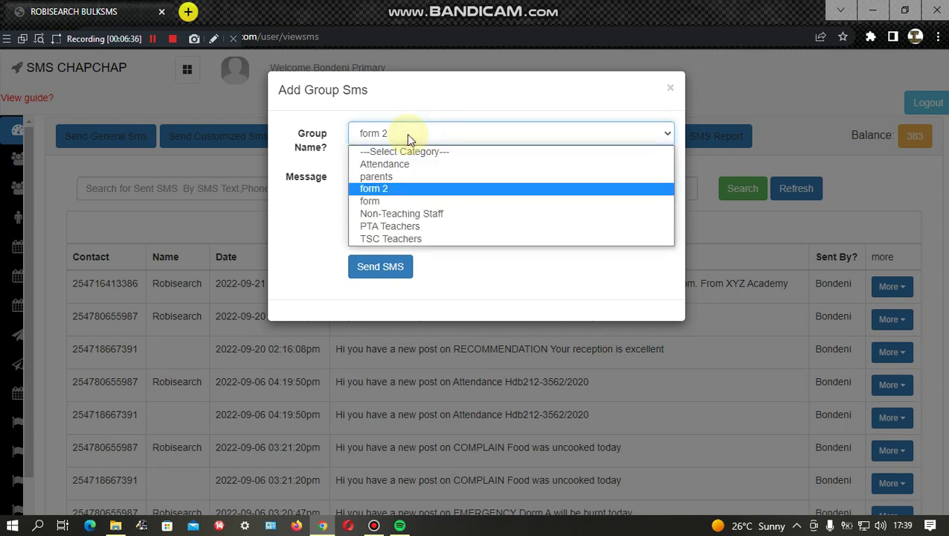
pyautogui.click(406, 133)
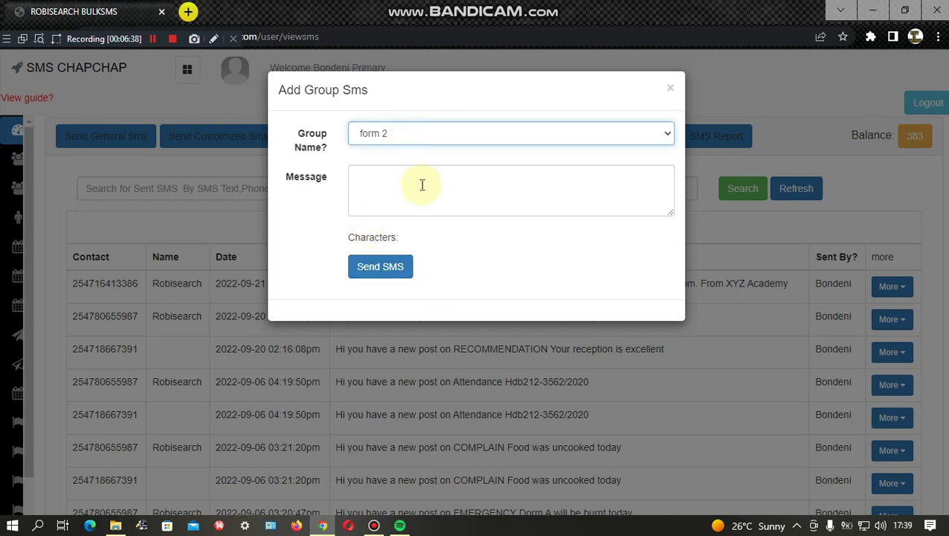
pyautogui.click(386, 213)
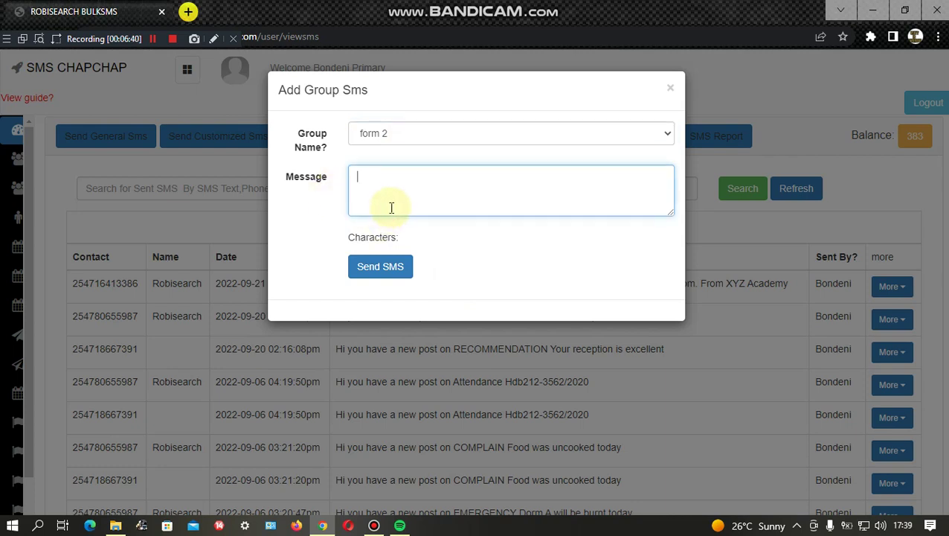
pyautogui.click(672, 90)
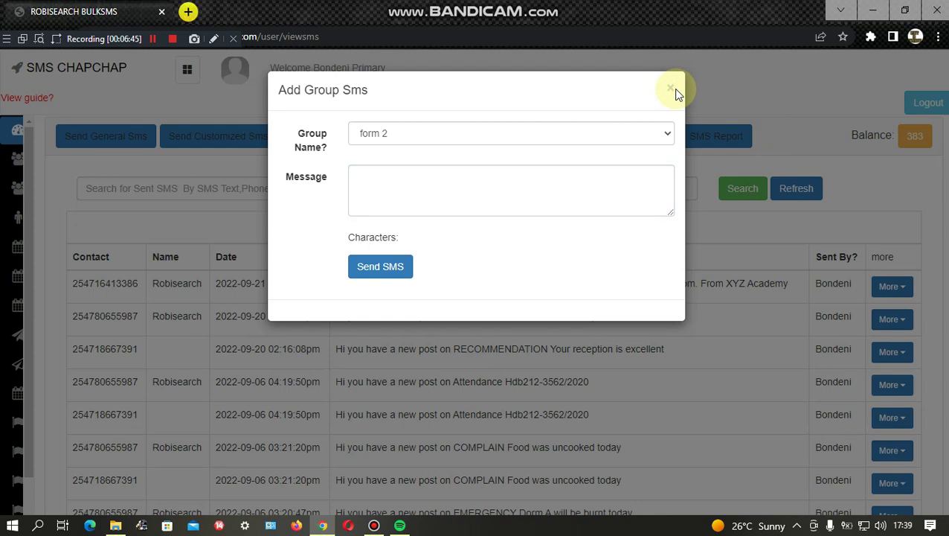
pyautogui.click(674, 90)
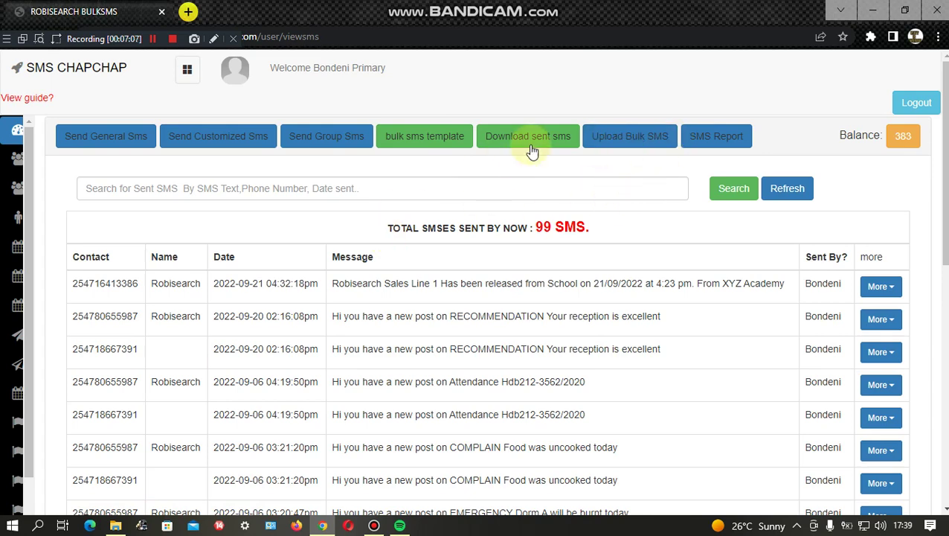
# Step: Open the bulk SMS upload form and inspect its CSV file selection and message field without choosing a file
pyautogui.click(628, 138)
pyautogui.click(392, 181)
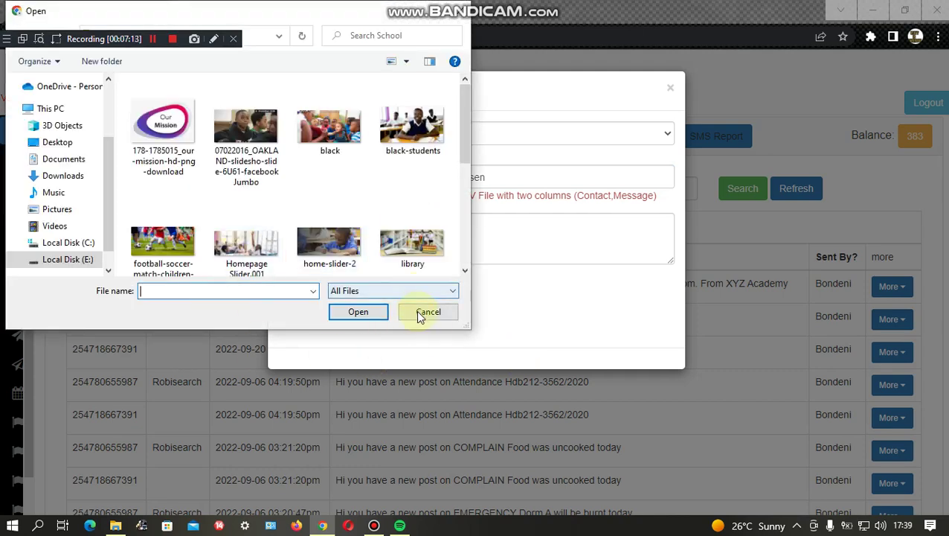
pyautogui.click(421, 308)
pyautogui.click(401, 235)
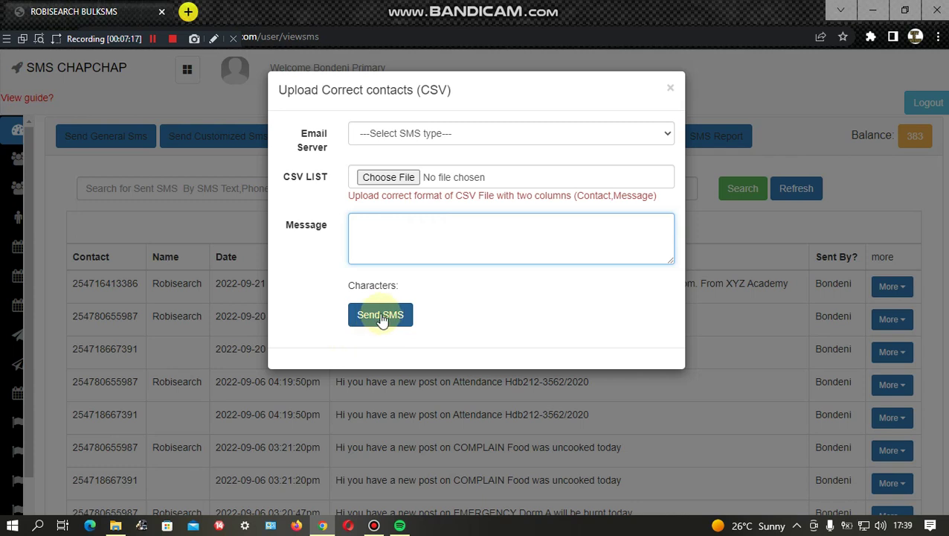
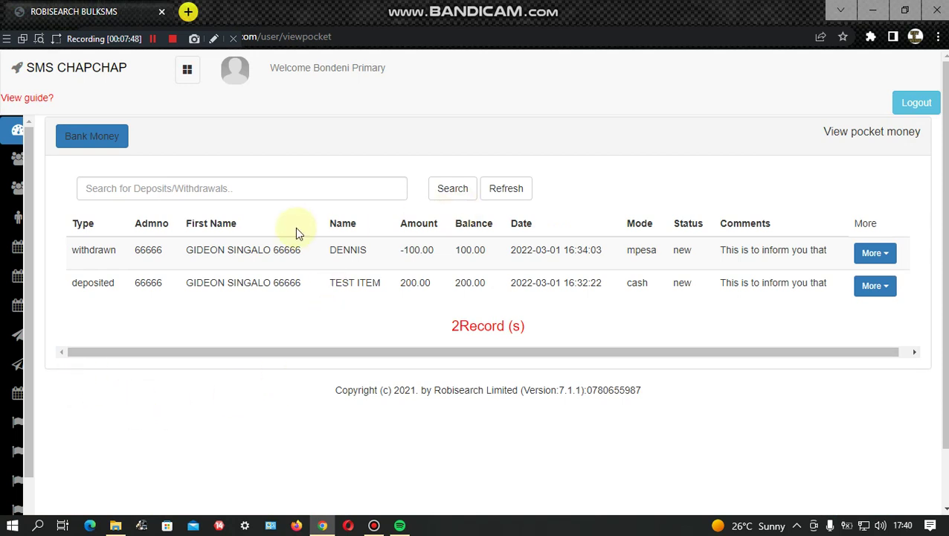
# Step: Start a new pocket money payment with Deposit as the transaction type and CASH as the payment mode
pyautogui.click(90, 137)
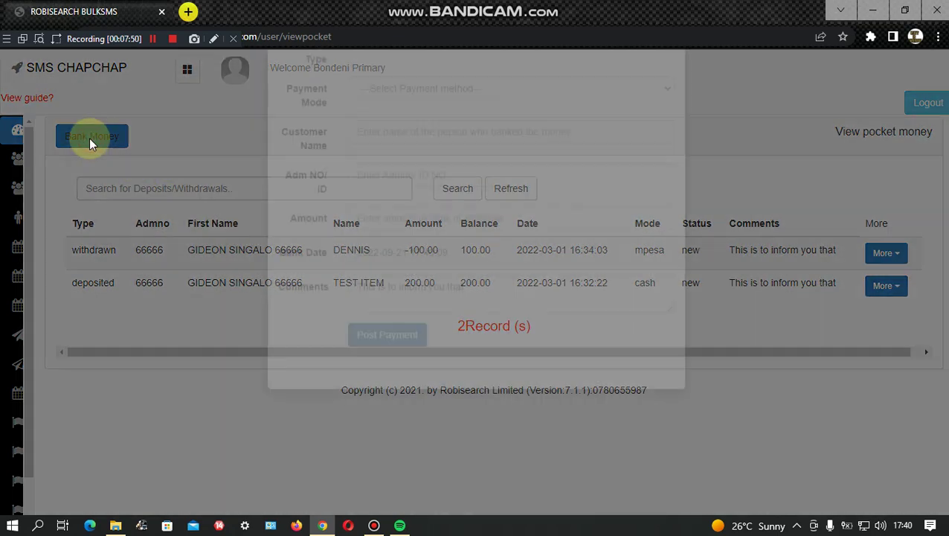
pyautogui.click(426, 133)
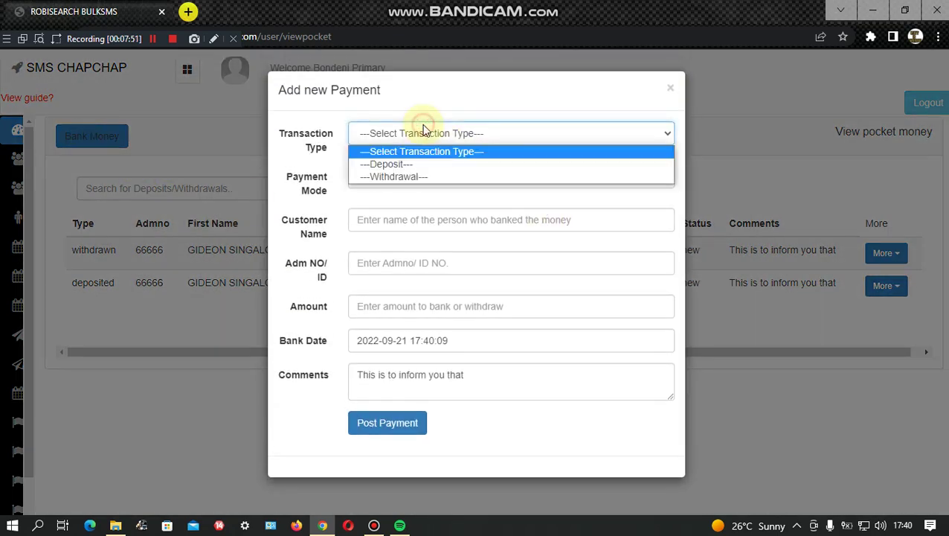
pyautogui.click(401, 165)
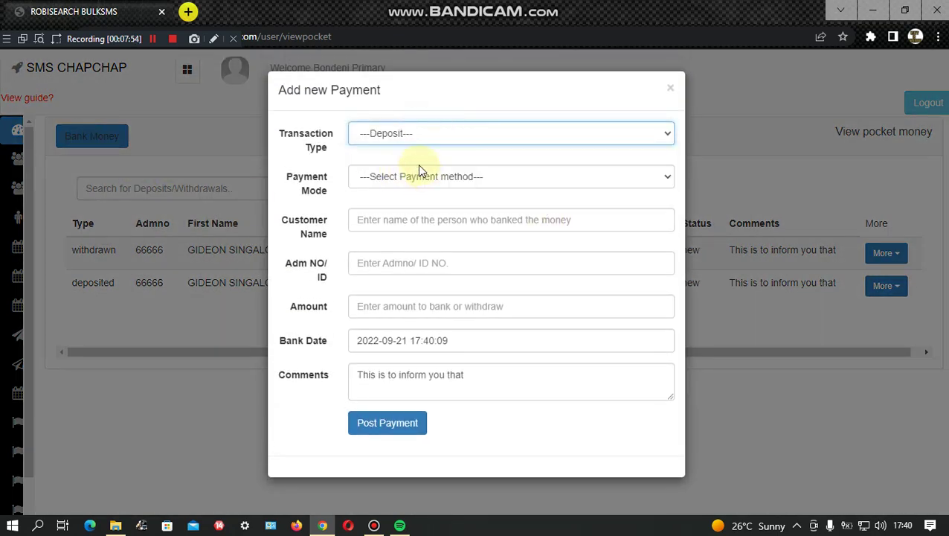
pyautogui.click(407, 183)
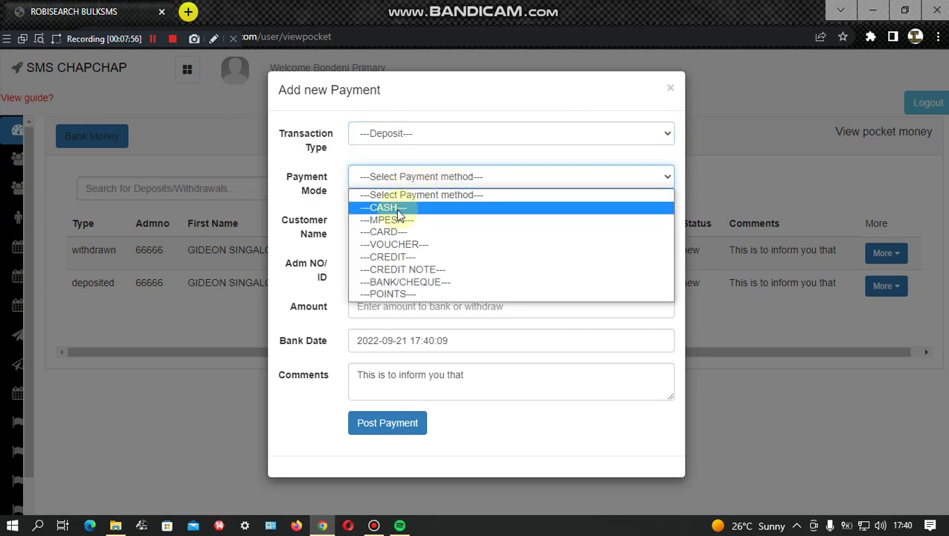
pyautogui.click(398, 214)
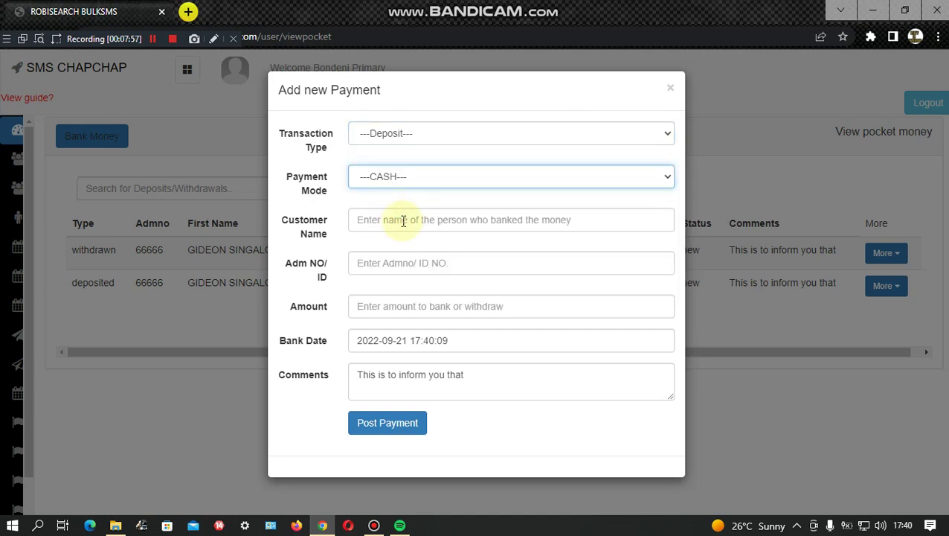
# Step: Inspect the deposit form's customer name, admission number, amount and comments fields, and close it without posting
pyautogui.click(398, 219)
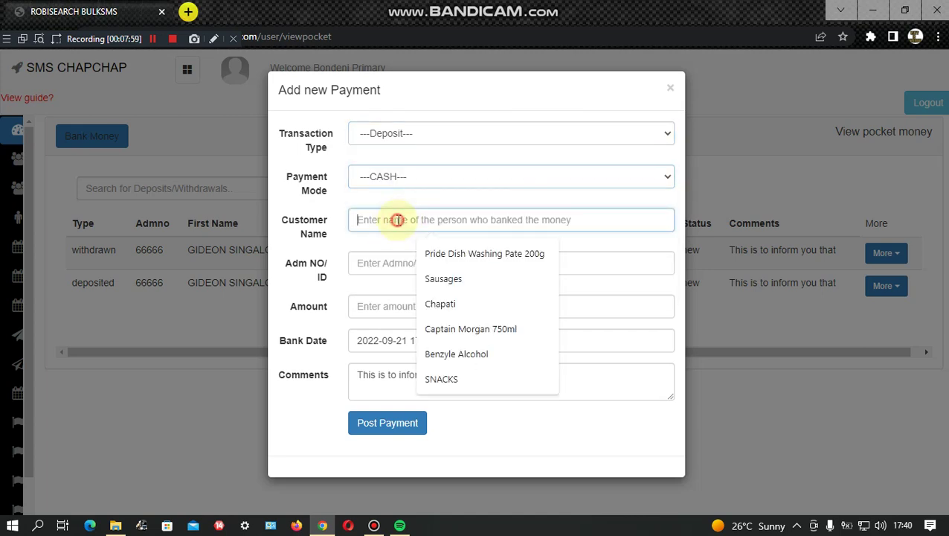
pyautogui.click(376, 266)
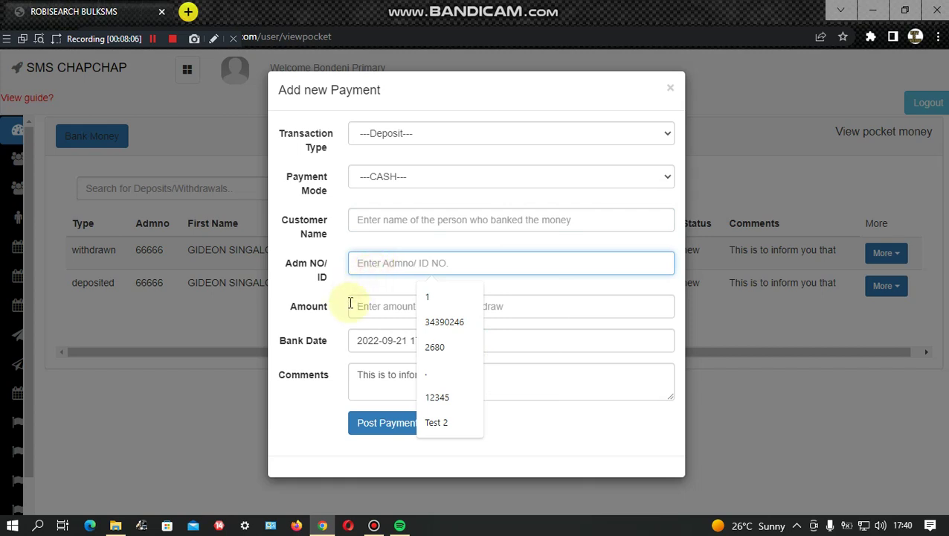
pyautogui.click(379, 305)
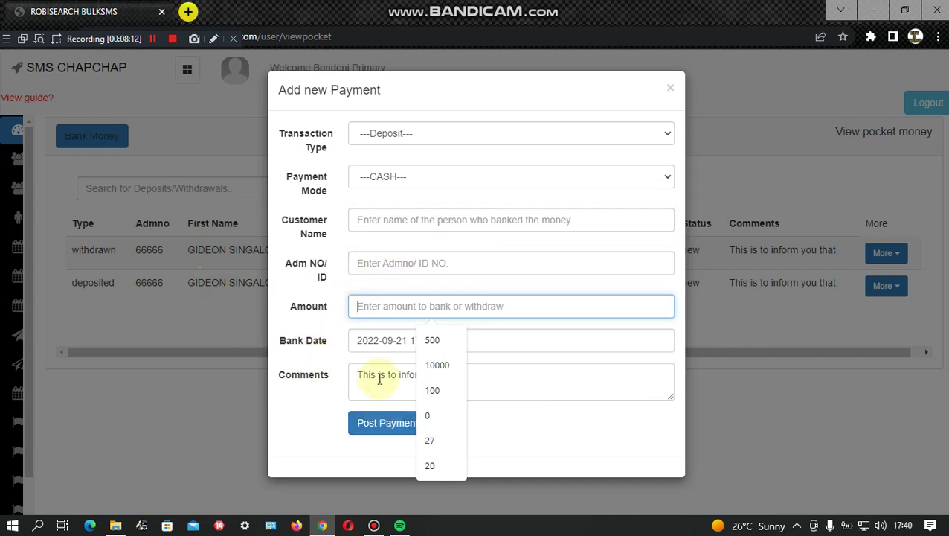
pyautogui.click(521, 384)
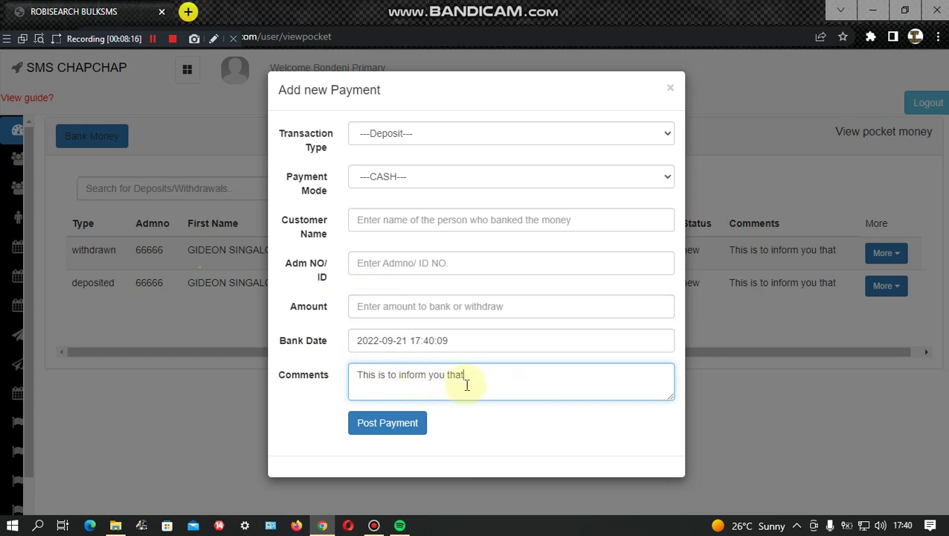
pyautogui.click(406, 219)
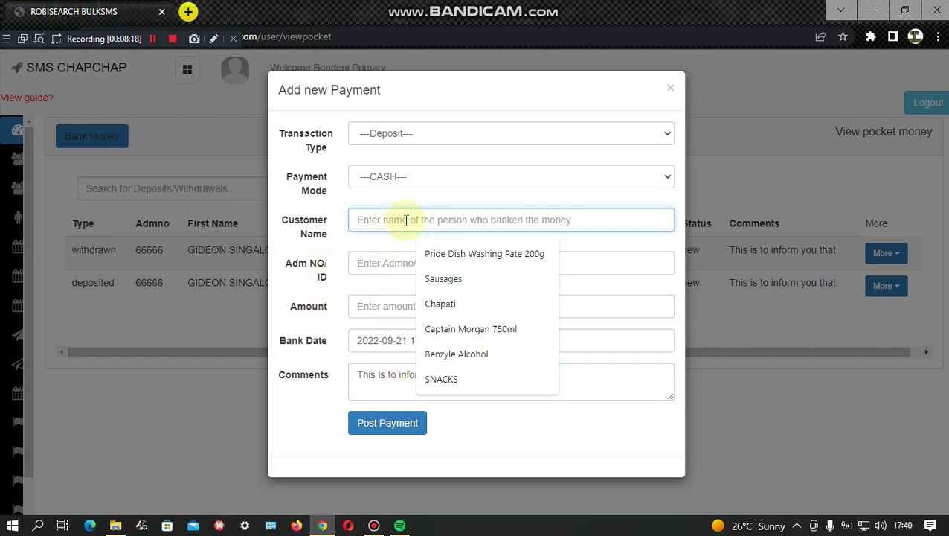
pyautogui.click(351, 301)
pyautogui.click(325, 278)
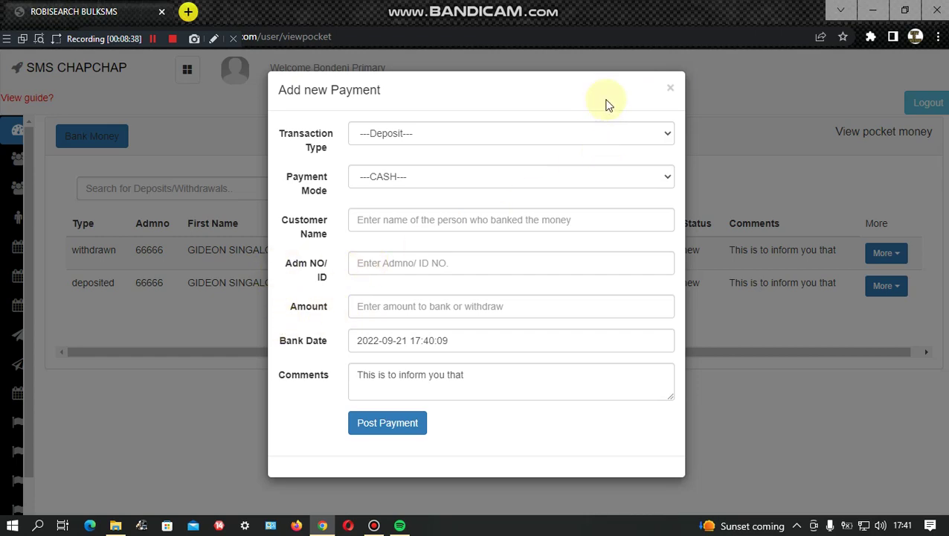
pyautogui.click(671, 88)
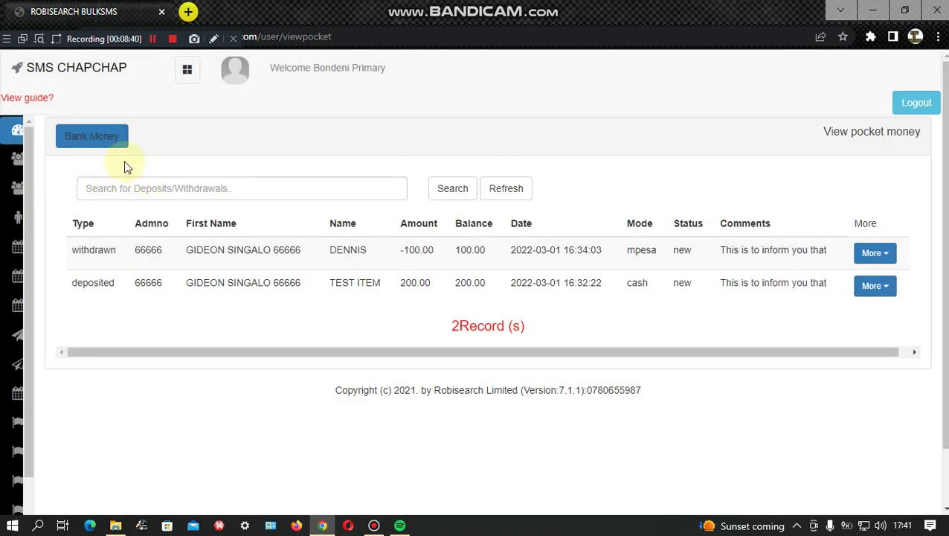
# Step: Try Withdrawal as the transaction type of a pocket money payment, review its entry fields, and close the form unposted
pyautogui.click(100, 141)
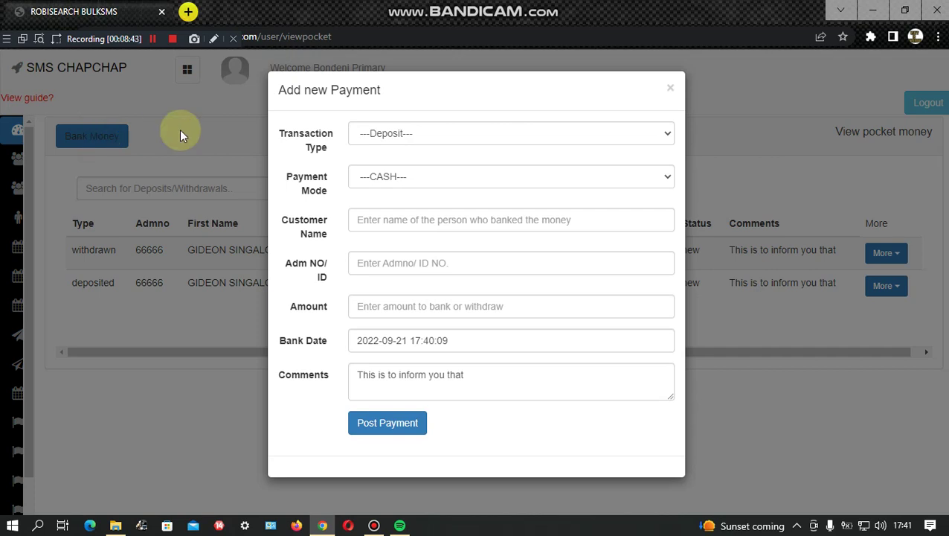
pyautogui.click(389, 132)
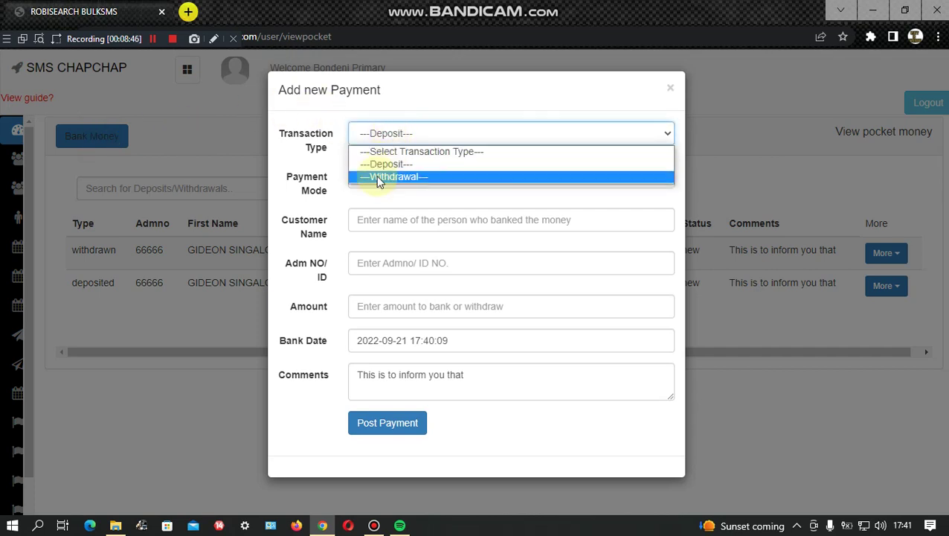
pyautogui.click(379, 177)
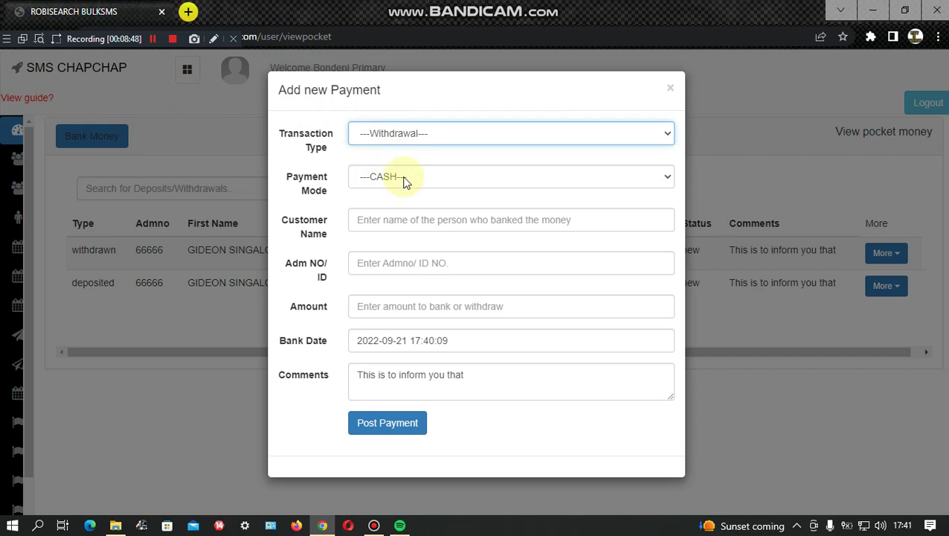
pyautogui.click(411, 219)
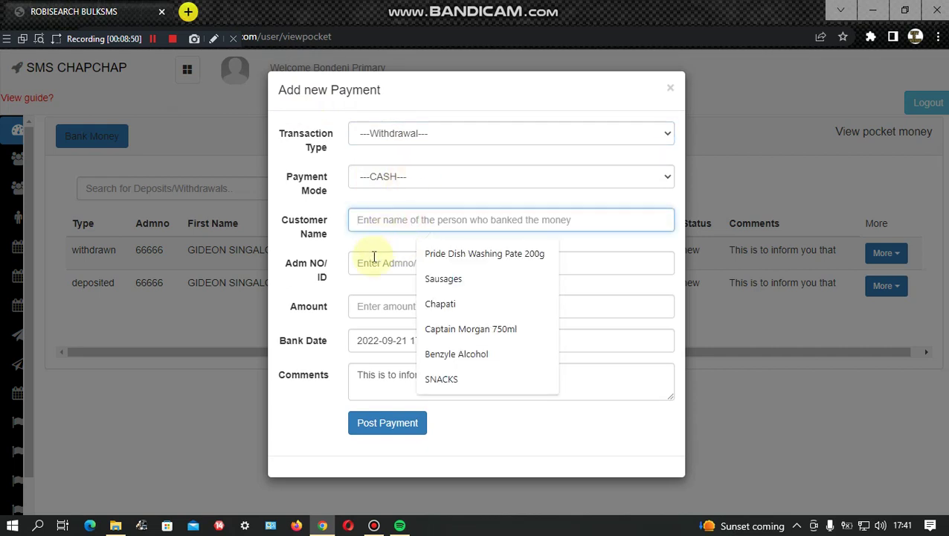
pyautogui.click(393, 271)
pyautogui.click(369, 307)
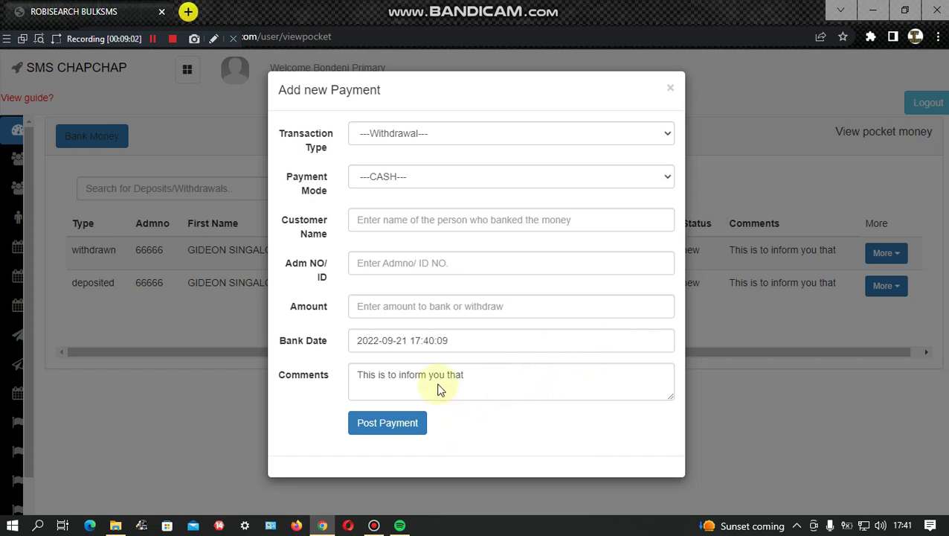
pyautogui.click(671, 90)
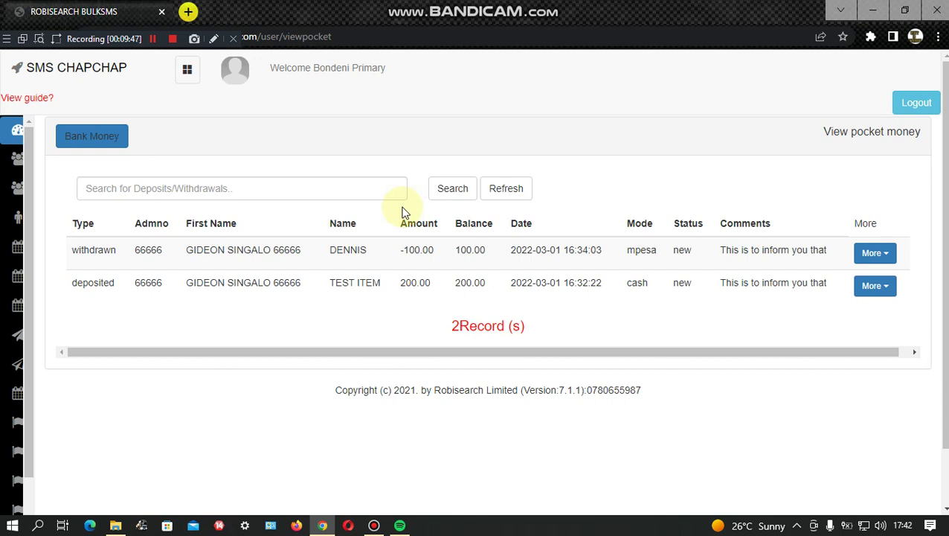
# Step: Look through the remaining portal sections listed beyond Pocket Money
pyautogui.moveTo(19, 277)
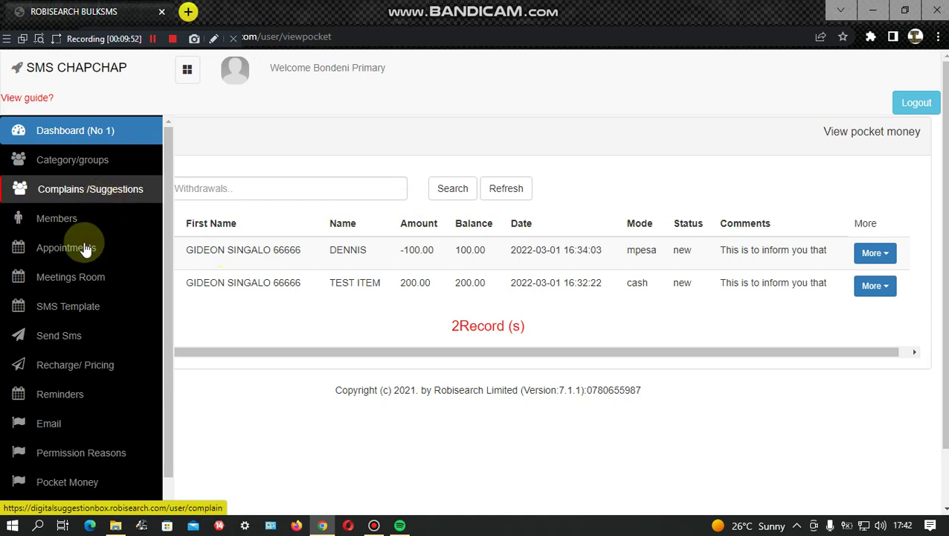
pyautogui.scroll(-3, 78, 368)
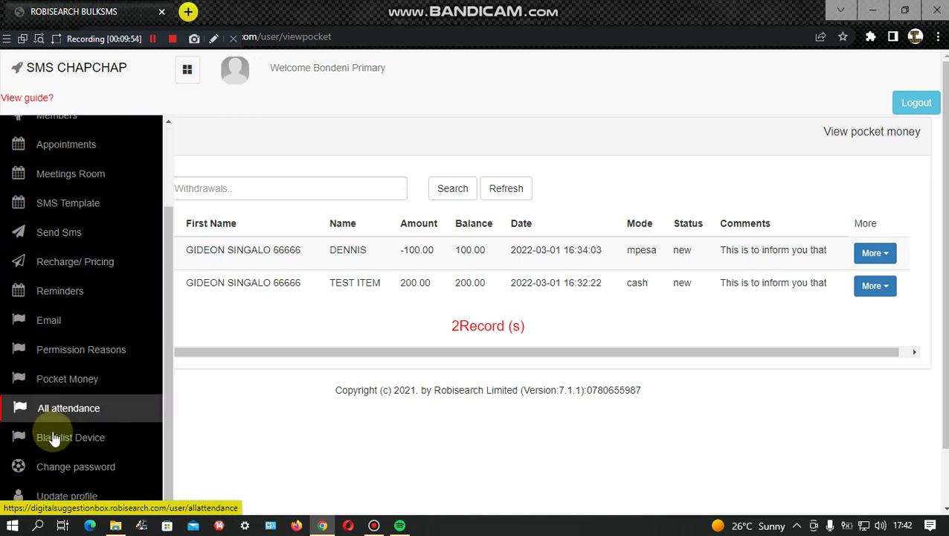